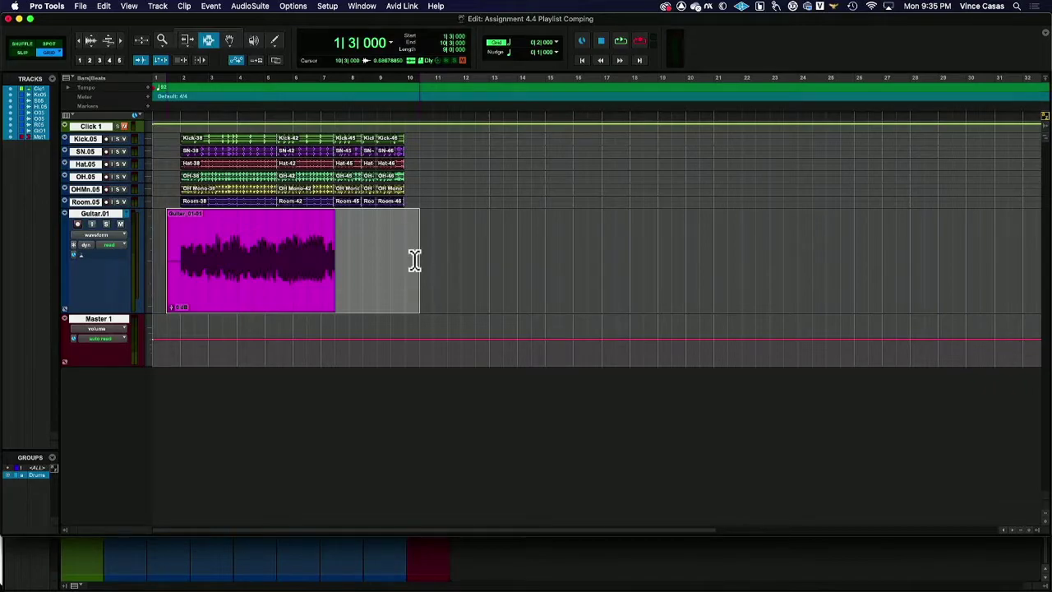
Select only the Guitar.01 track and mark the range from 1|3|000 to 11|3|000 on it.
click(97, 212)
drag(176, 223, 267, 243)
drag(369, 250, 453, 252)
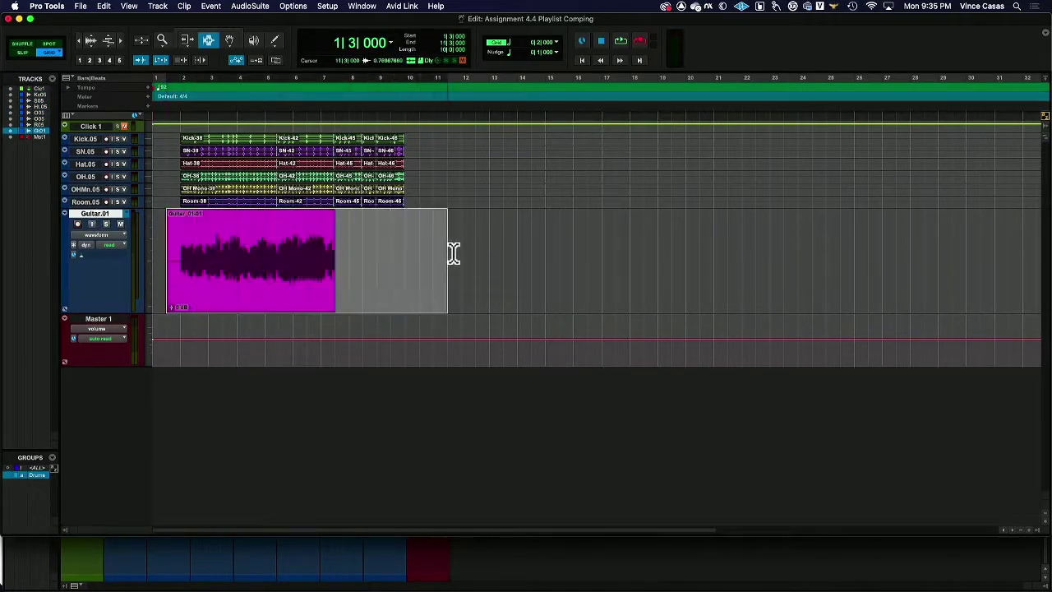
Try Zoom Toggle on the guitar selection and zoom out horizontally until all clips fit in view.
click(143, 41)
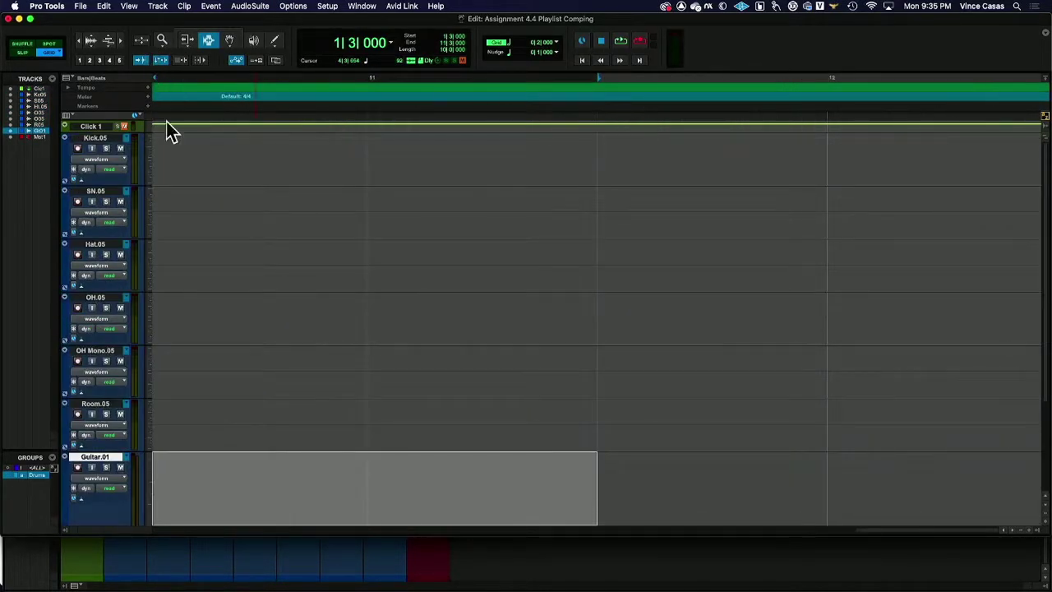
click(142, 40)
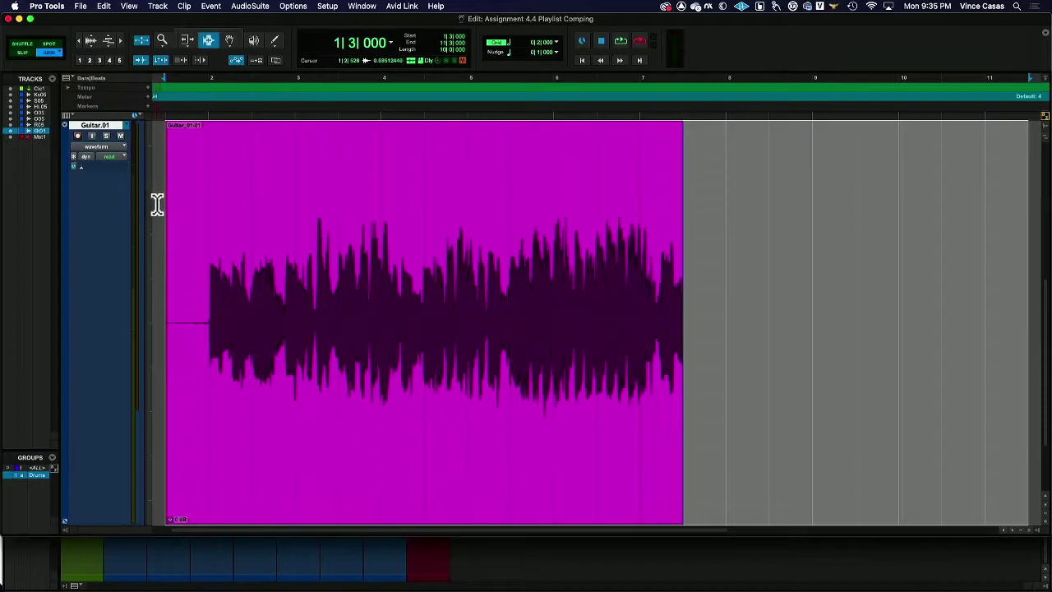
click(145, 36)
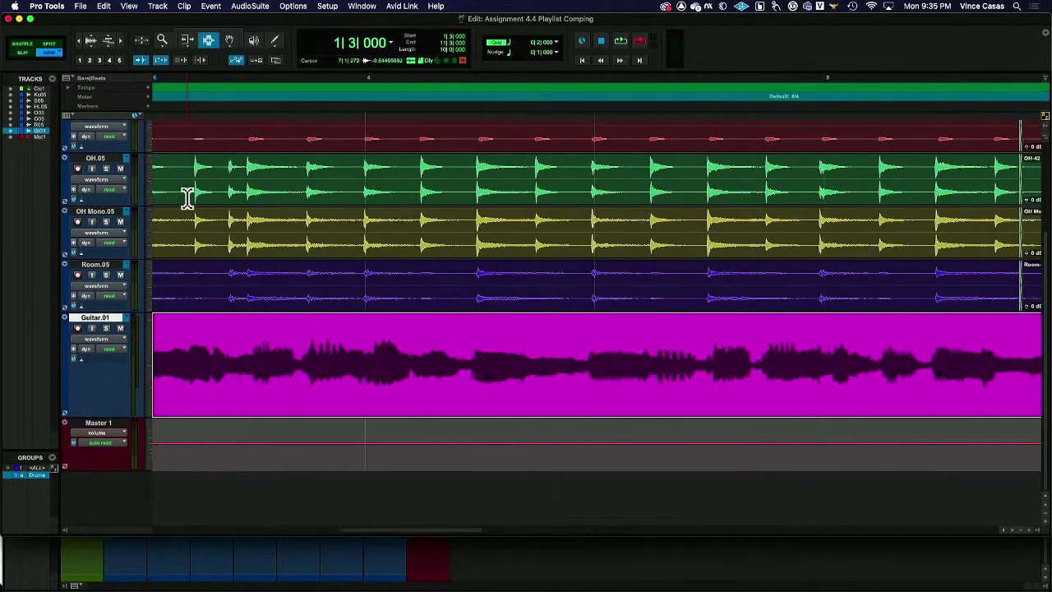
scroll(187, 197, left, 5)
click(79, 43)
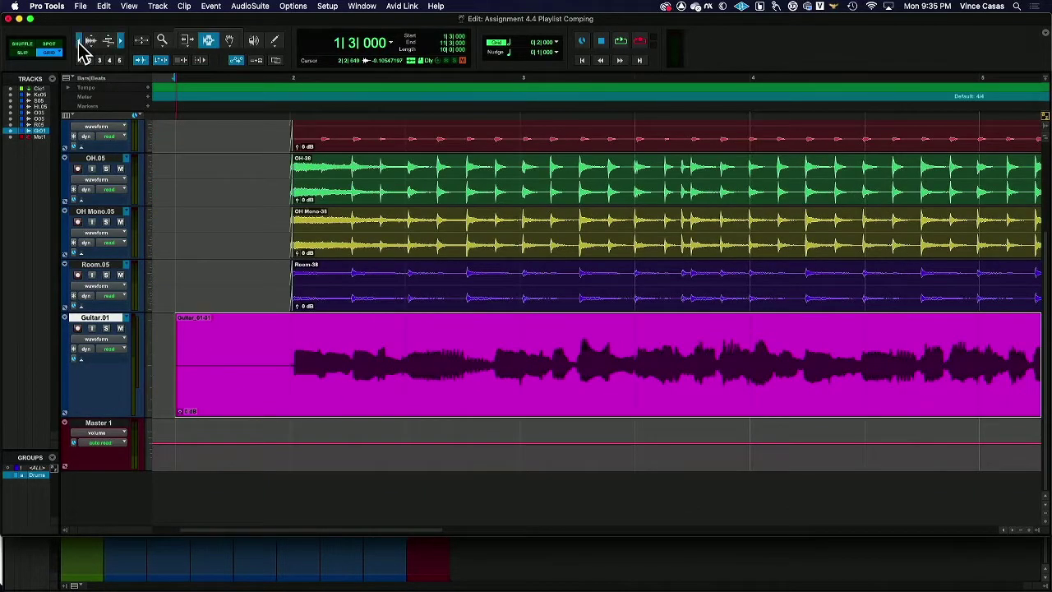
click(80, 43)
click(80, 43)
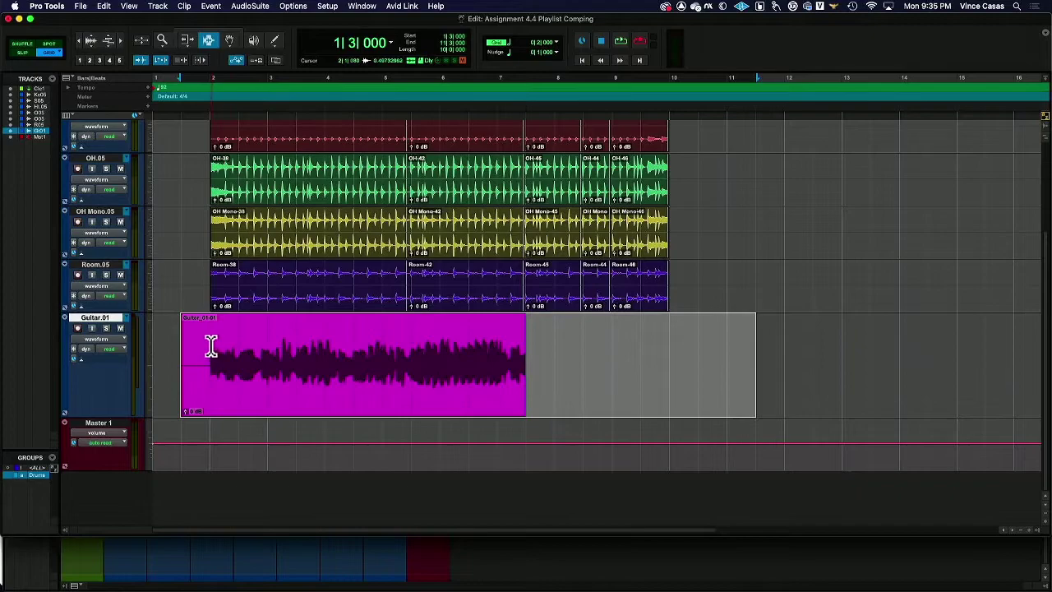
Place the edit cursor at the start of the guitar clip and switch the Guitar.01 track view to playlists.
click(179, 355)
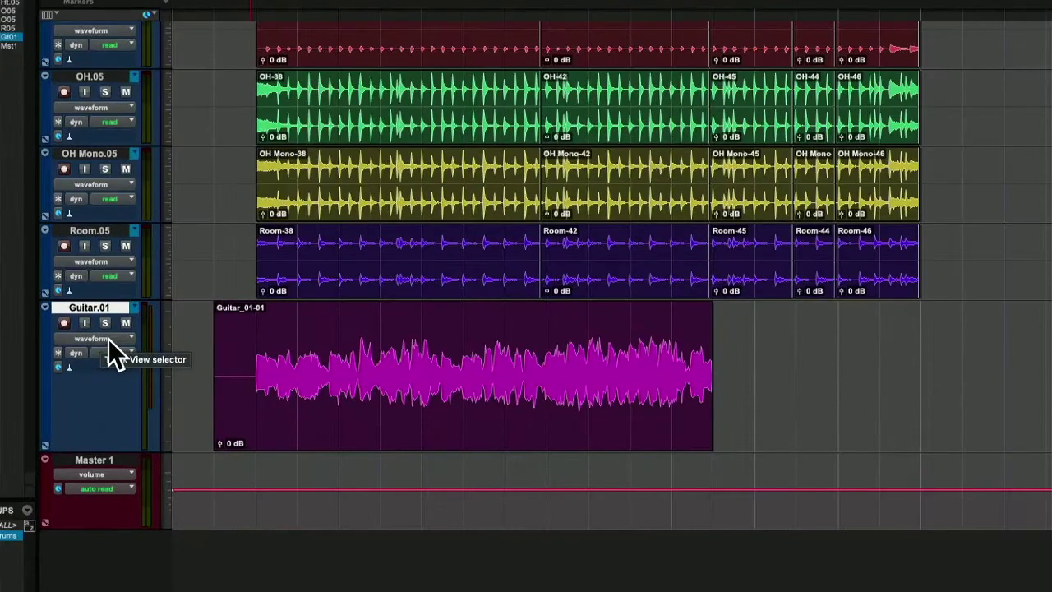
click(110, 340)
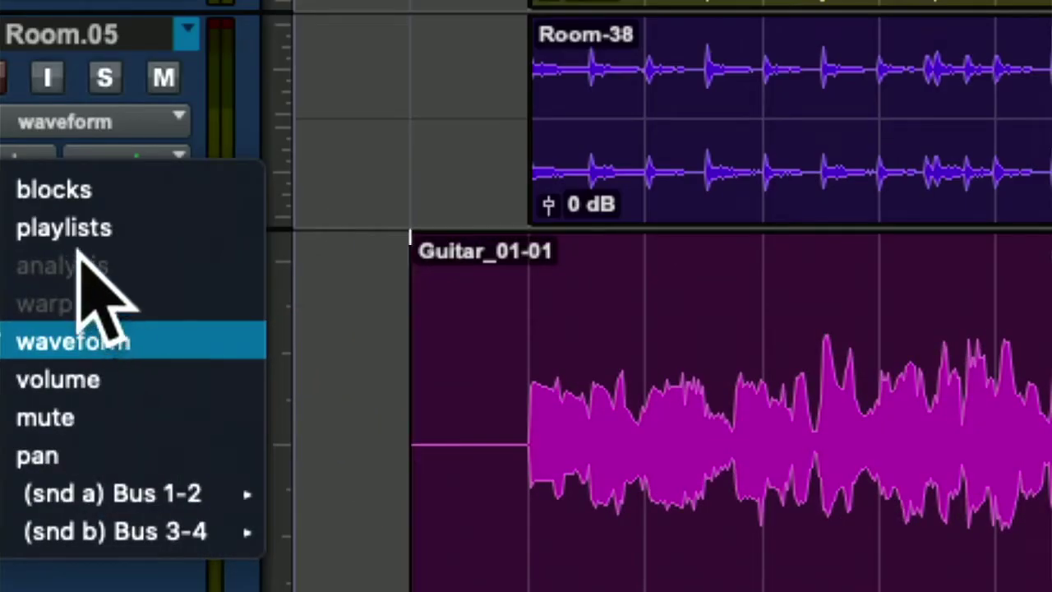
click(78, 229)
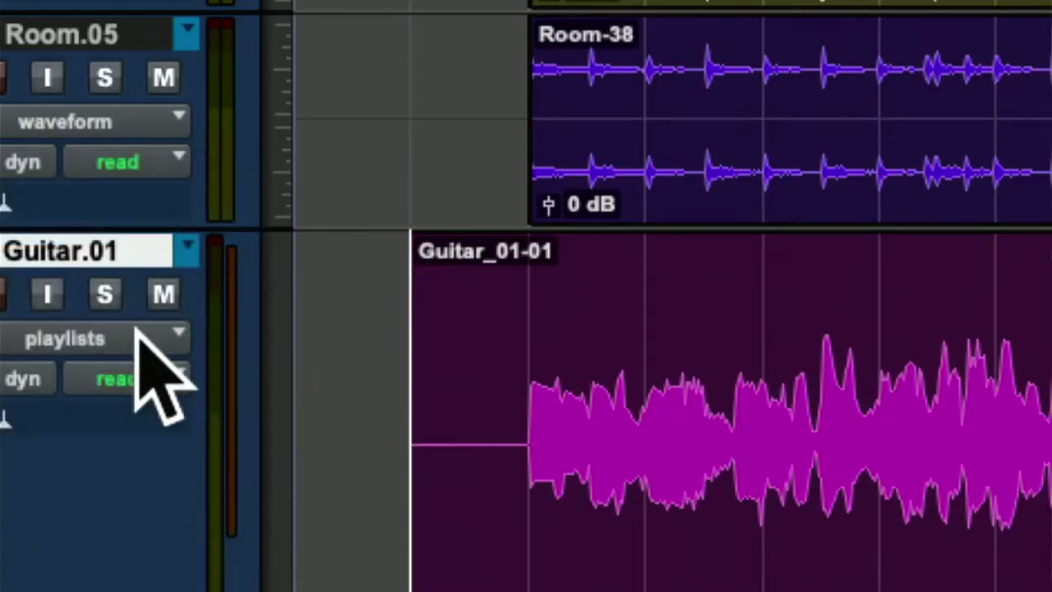
scroll(191, 414, down, 5)
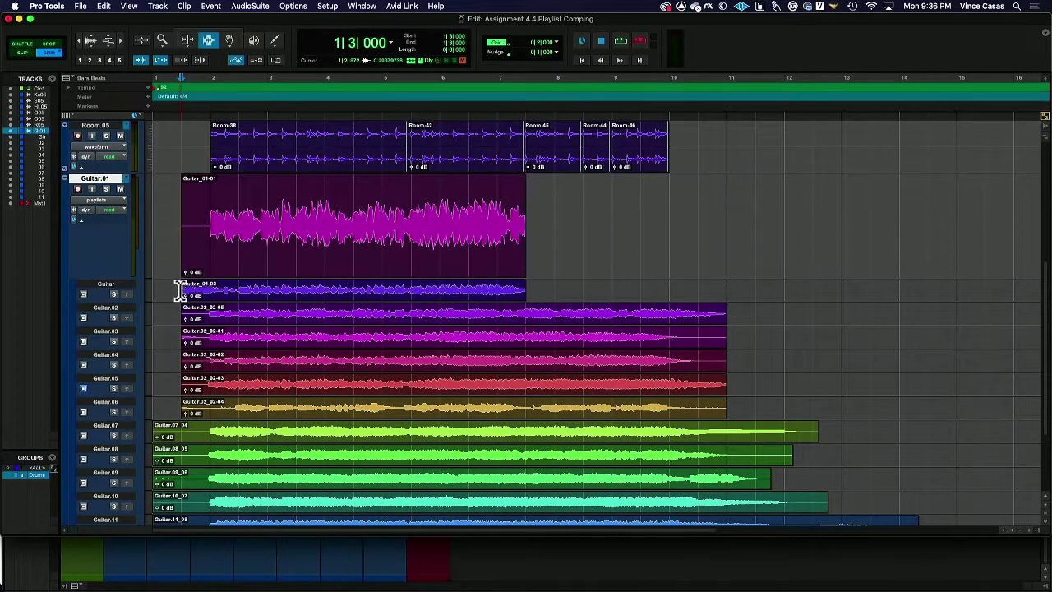
Mark the range of the Guitar playlist's take and audition it with the Guitar.08 take soloed.
drag(179, 295, 730, 283)
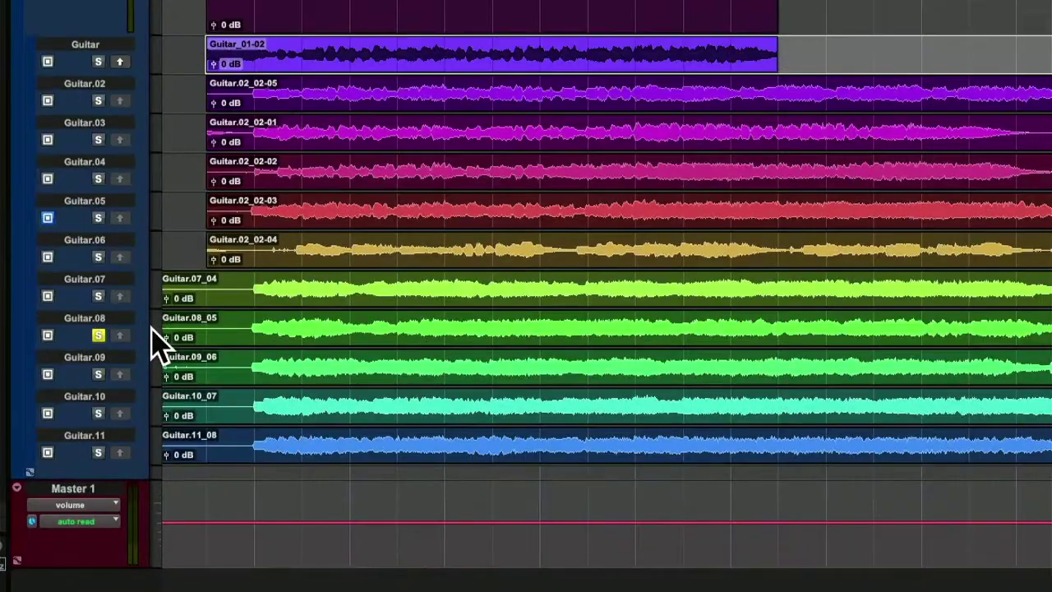
key(space)
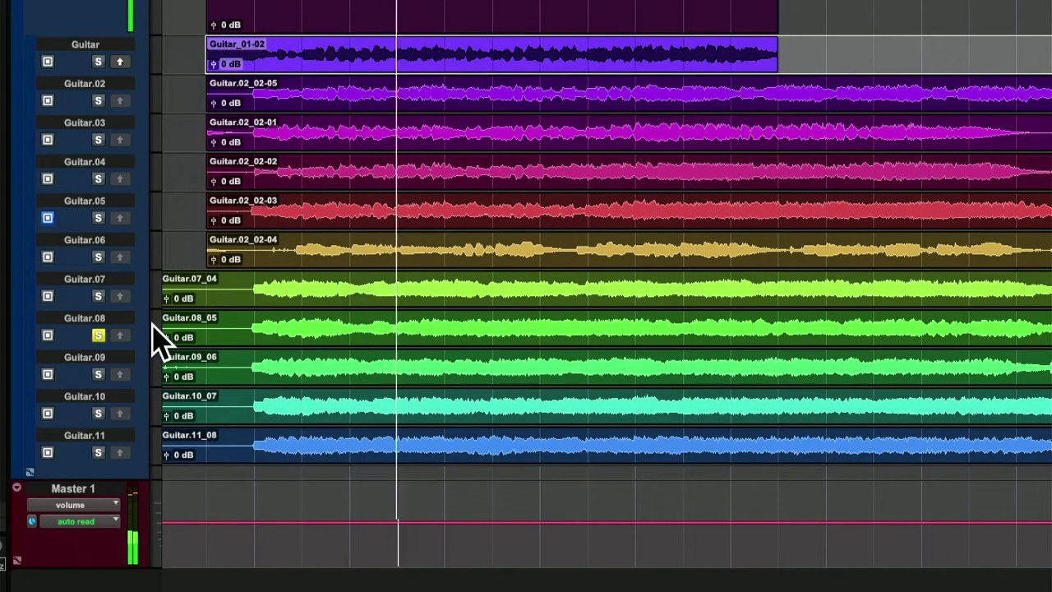
key(space)
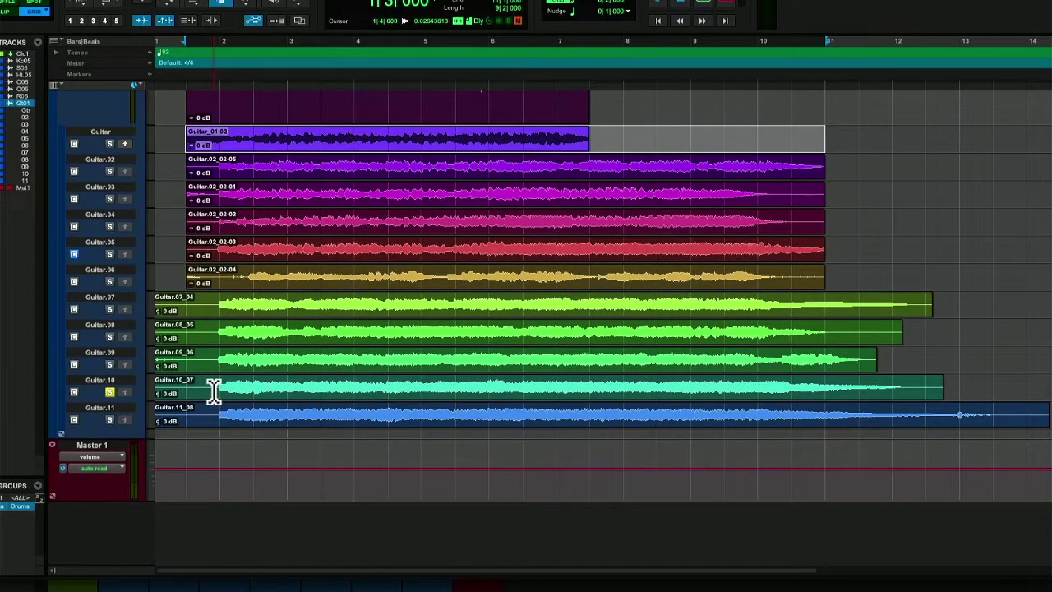
Select 2|1|000 to 3|3|000 on the Guitar.10 take and change the edit mode to Slip.
drag(211, 390, 321, 393)
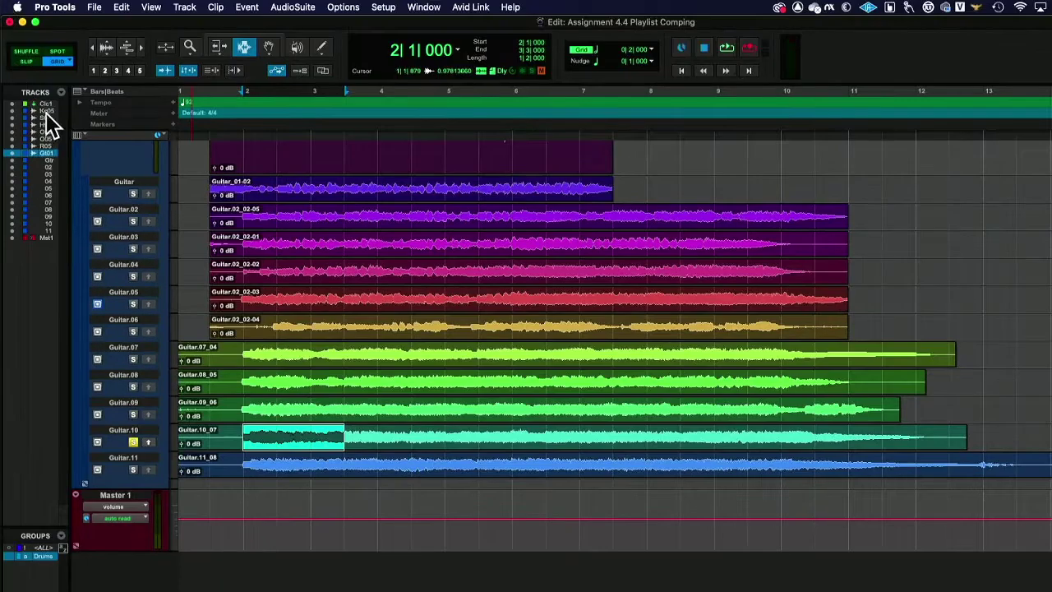
click(27, 62)
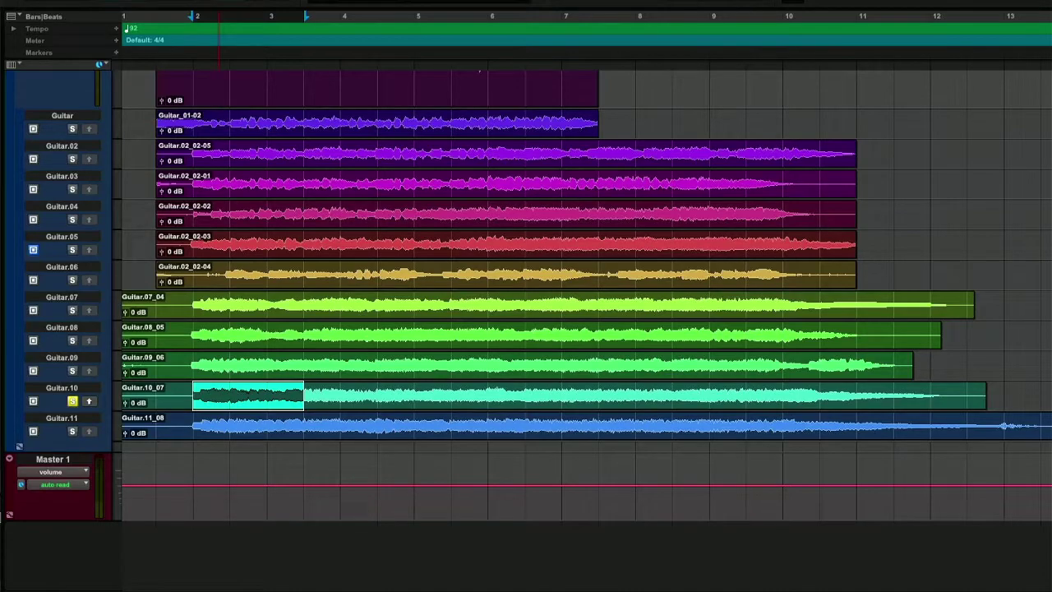
Create a new playlist named Guitar Comp on the guitar track.
scroll(38, 235, up, 6)
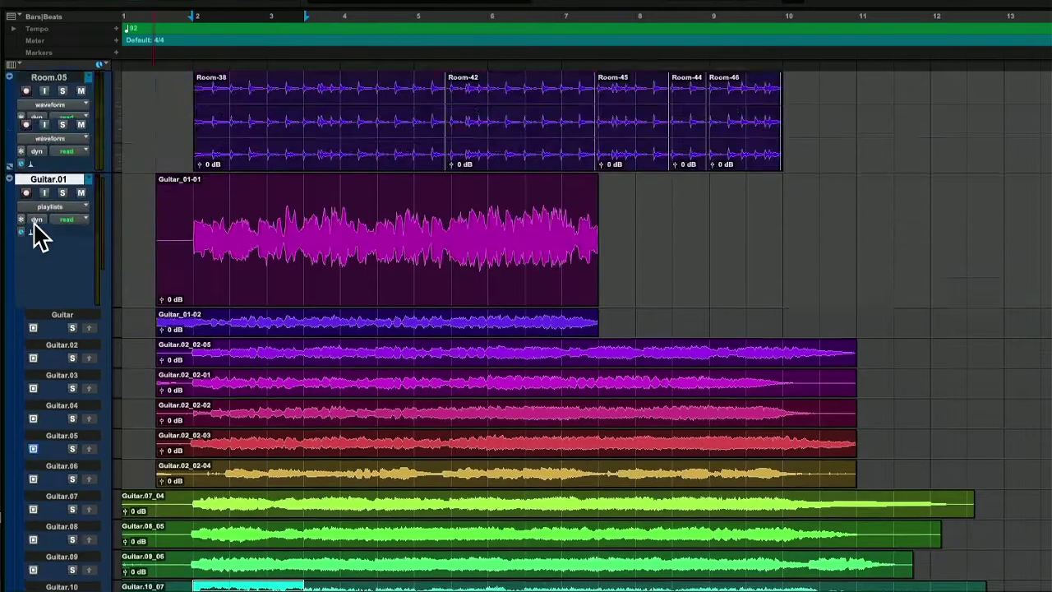
click(86, 284)
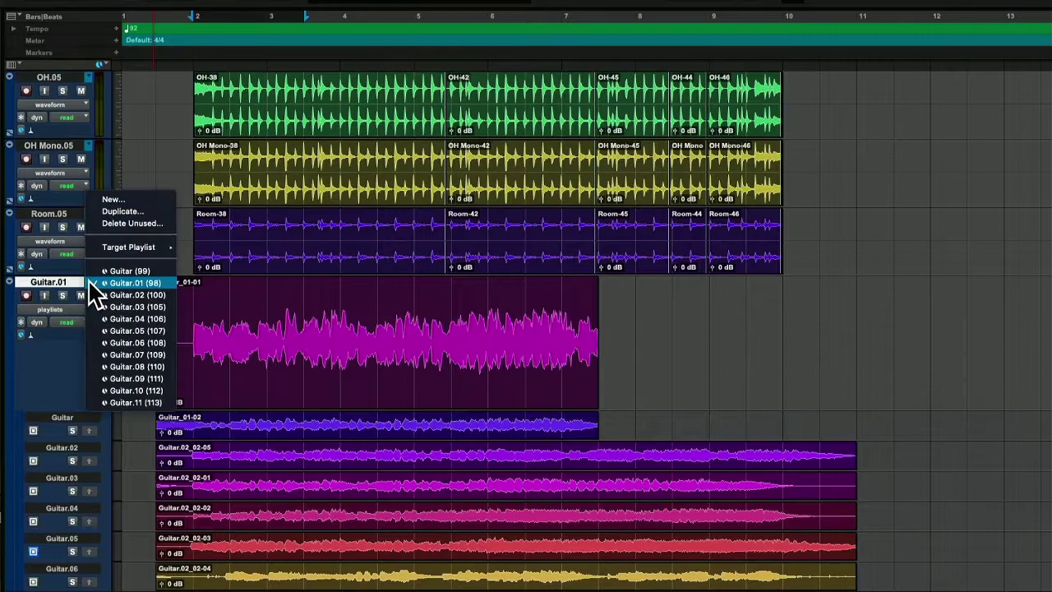
click(56, 352)
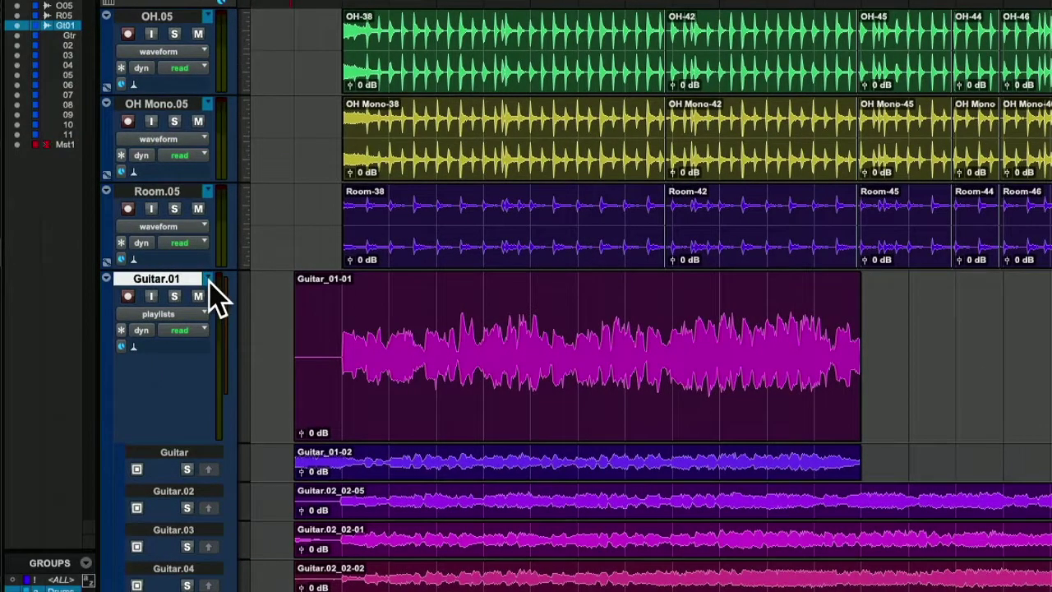
click(210, 281)
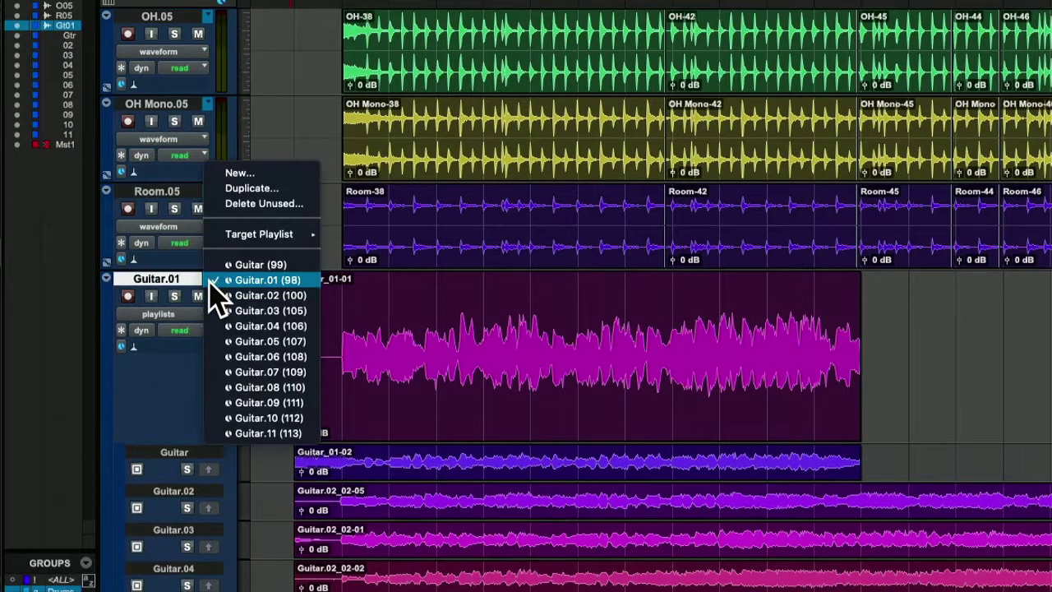
click(247, 175)
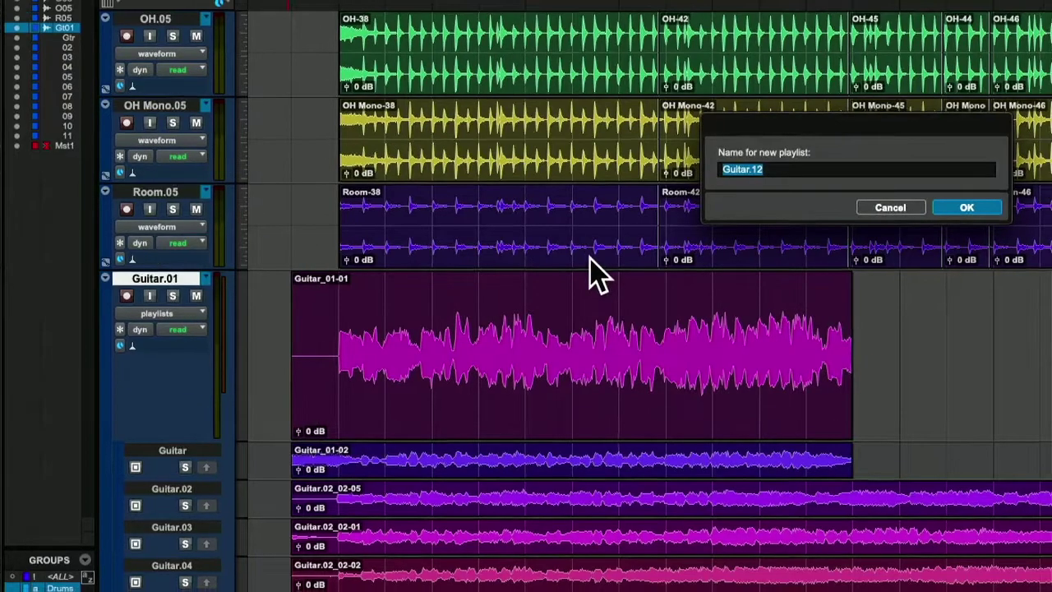
drag(754, 169, 809, 172)
key(Return)
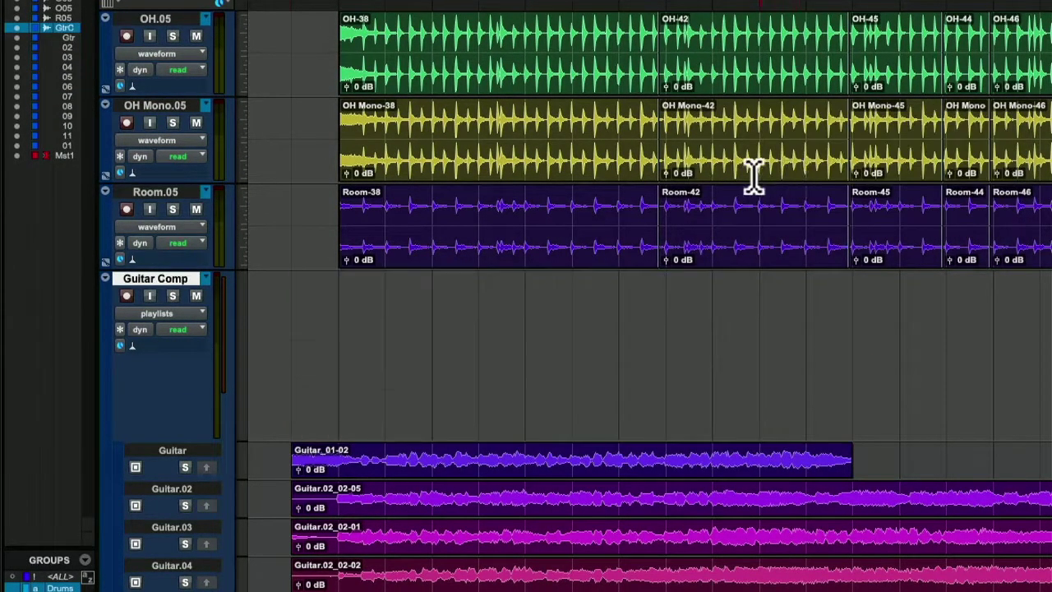
Audition the Guitar.10 take and copy its opening, from just before bar 2 to about mid bar 4, to the Guitar Comp playlist.
scroll(564, 288, down, 5)
scroll(550, 317, down, 3)
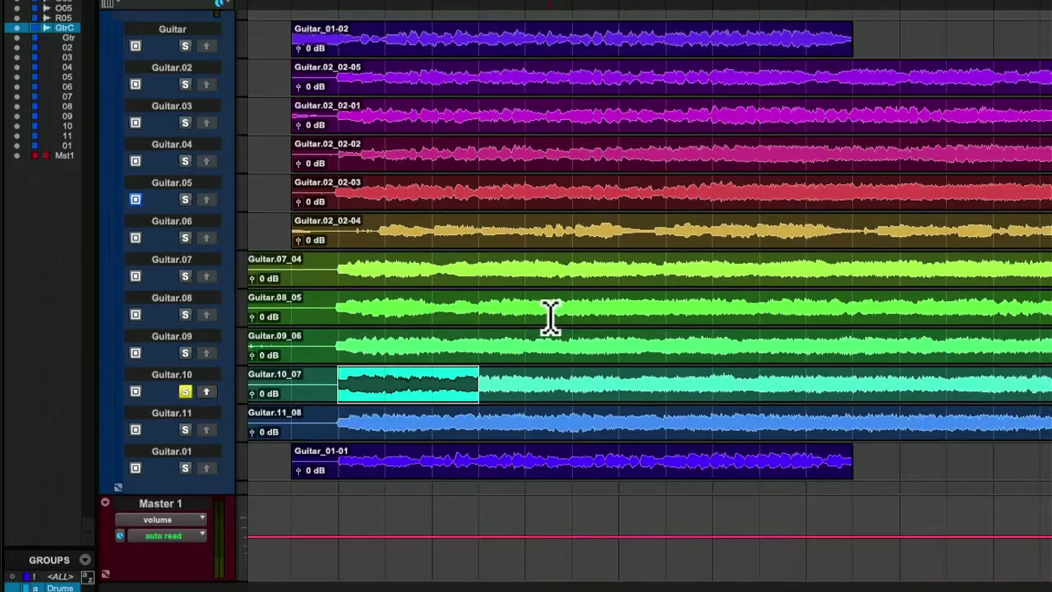
drag(332, 384, 495, 386)
key(space)
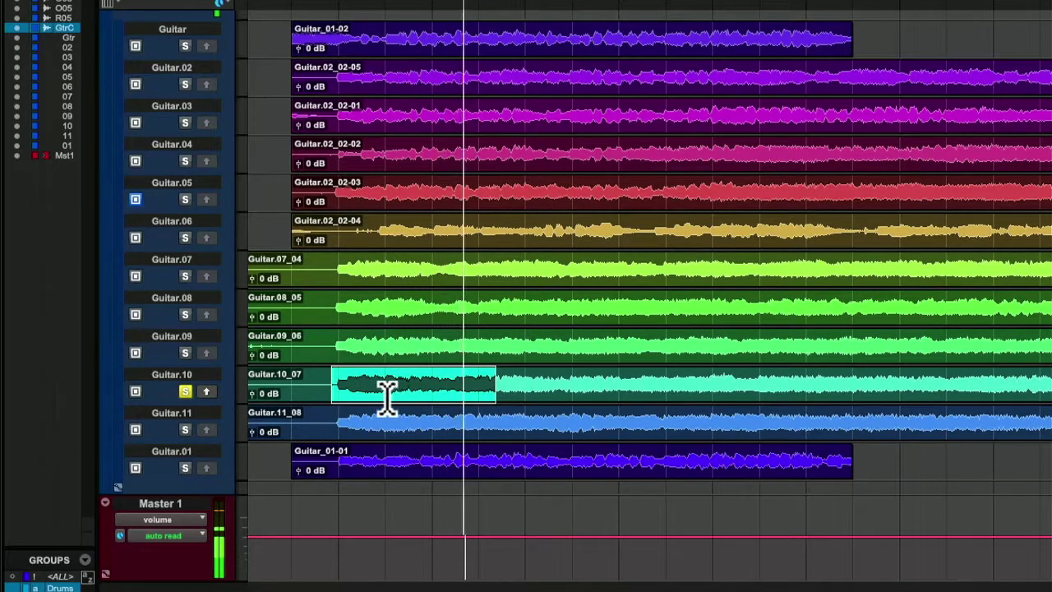
drag(335, 383, 573, 389)
click(207, 393)
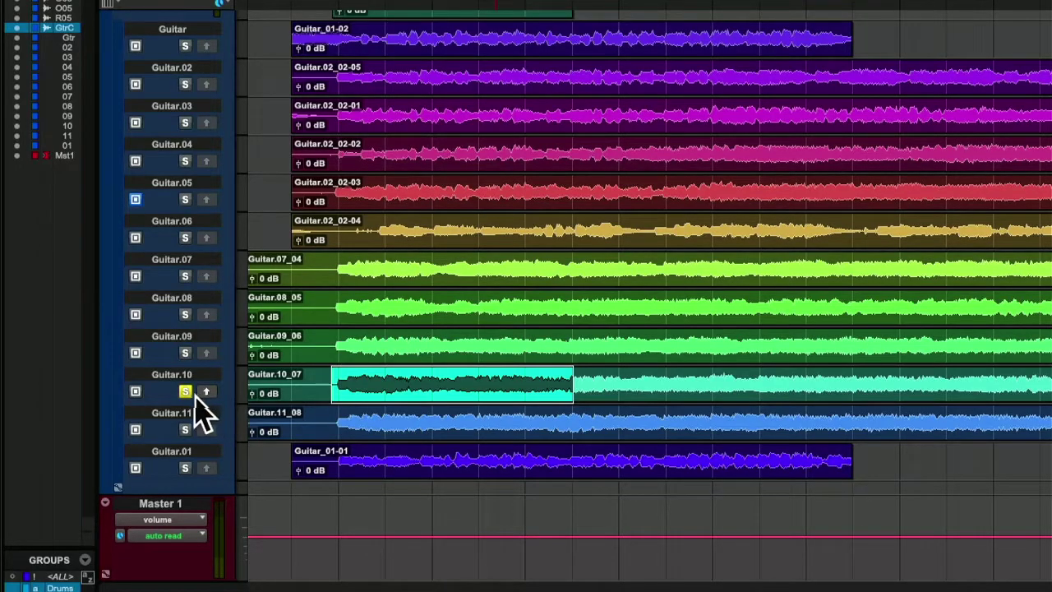
scroll(197, 424, up, 5)
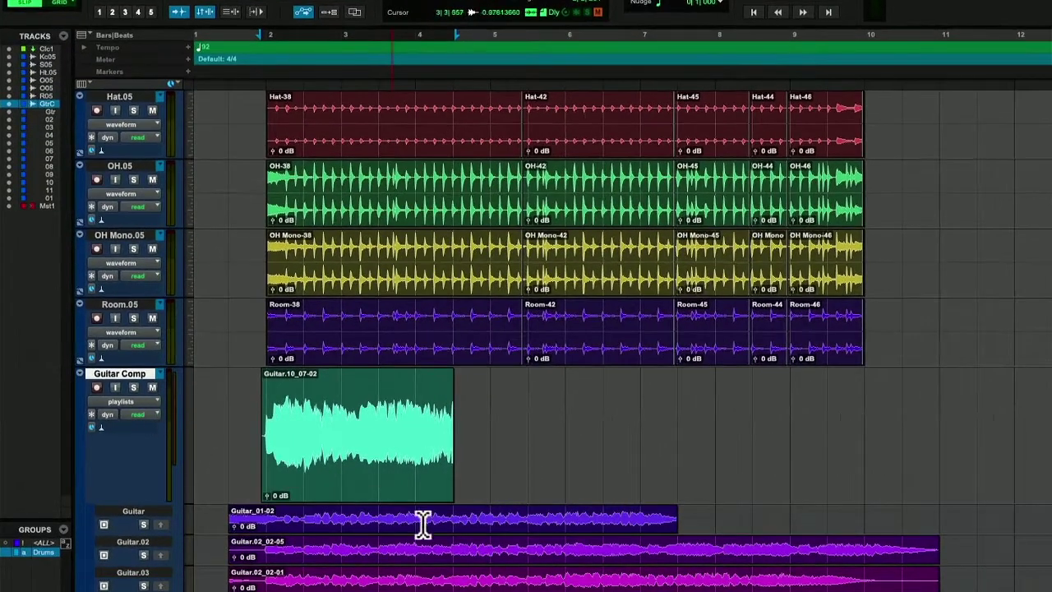
Solo and audition the Guitar.09 take, and copy its section from about mid bar 4 to almost bar 7 to the Guitar Comp playlist.
scroll(415, 517, down, 5)
click(452, 362)
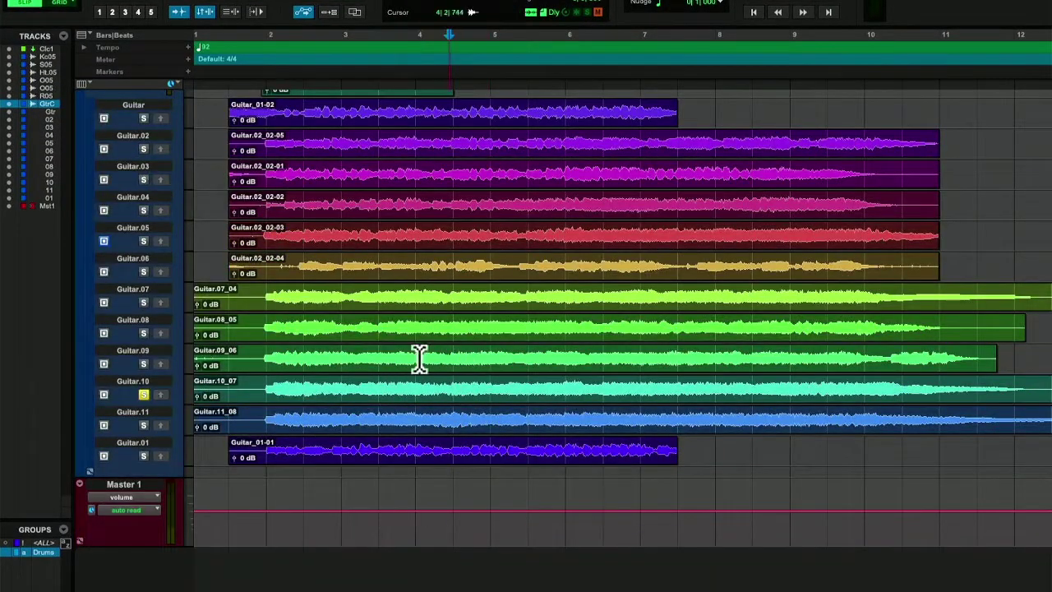
click(144, 365)
key(space)
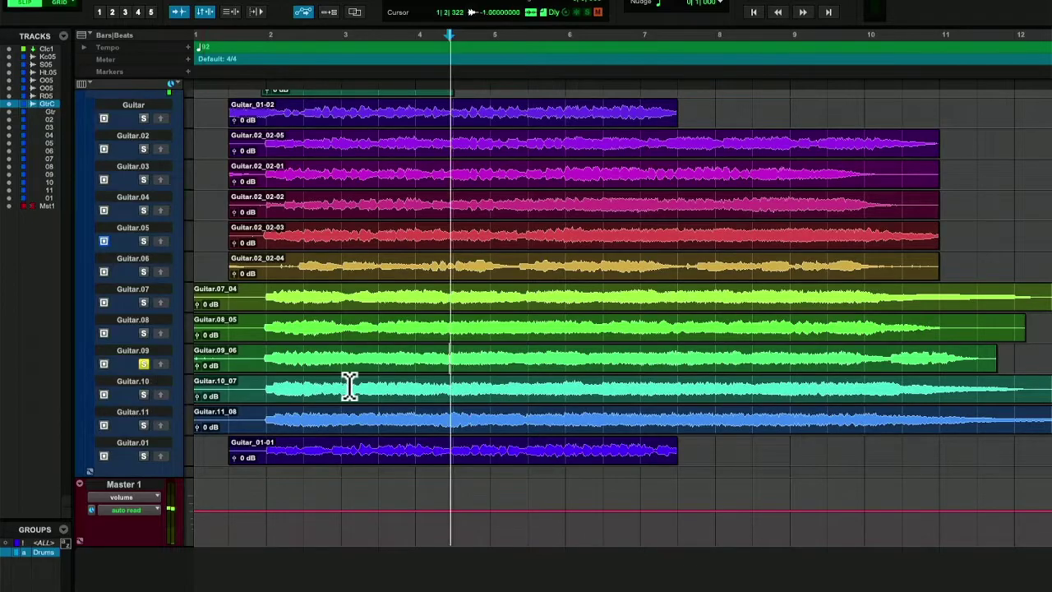
drag(445, 360, 636, 369)
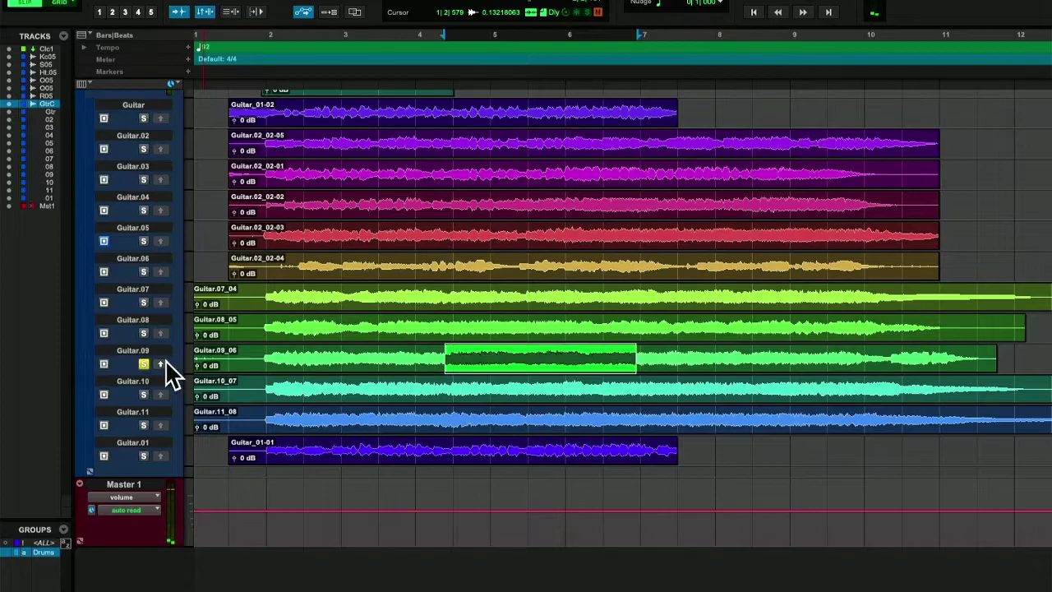
scroll(167, 374, up, 6)
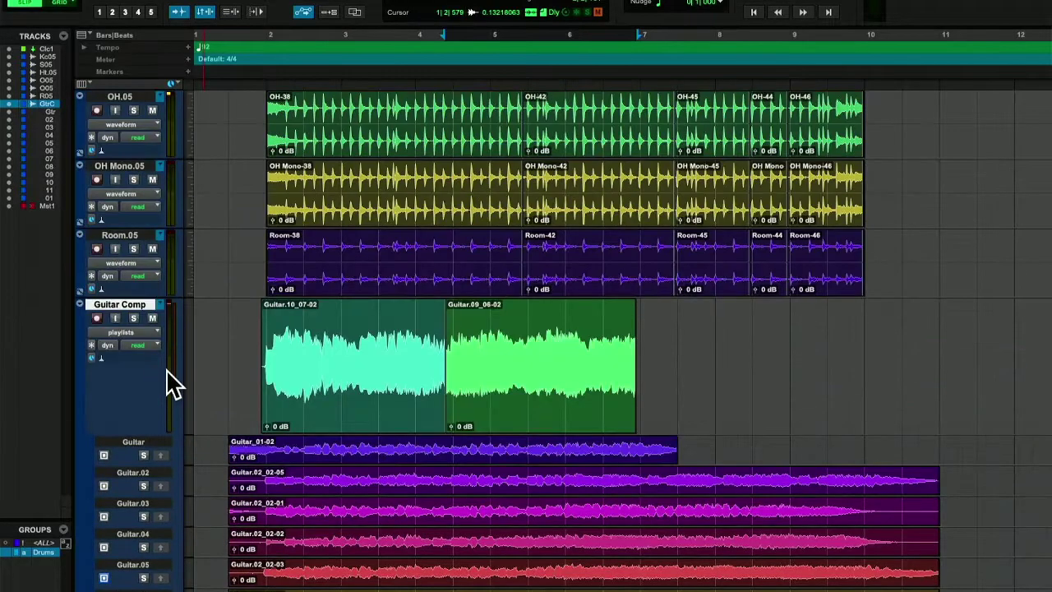
Solo and audition the Guitar.11 take, and copy it from just before bar 6 to its ending into the Guitar Comp playlist.
scroll(170, 383, down, 6)
click(638, 407)
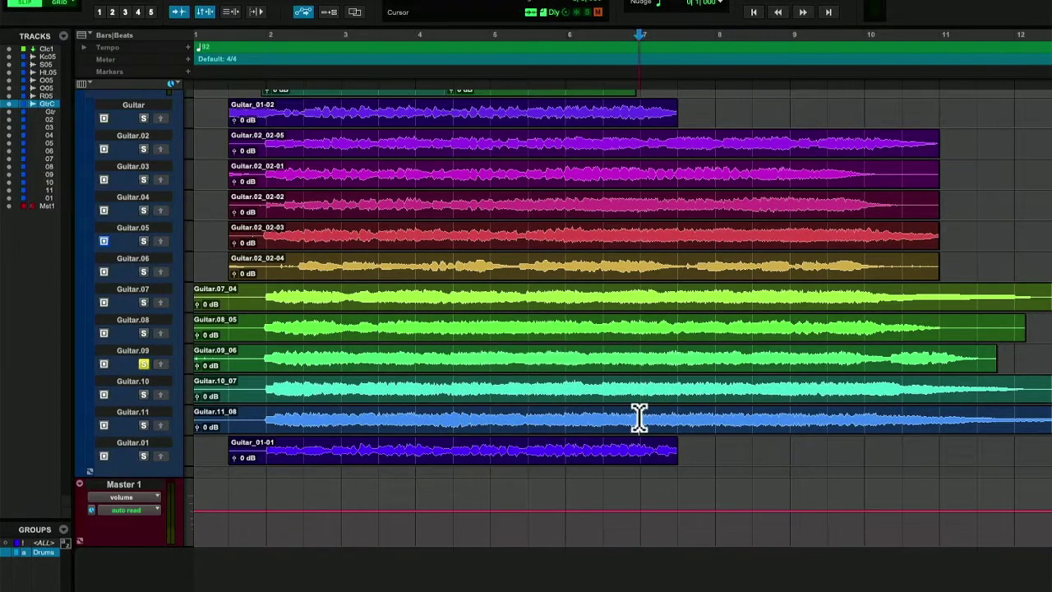
click(144, 425)
click(631, 418)
click(603, 421)
click(565, 420)
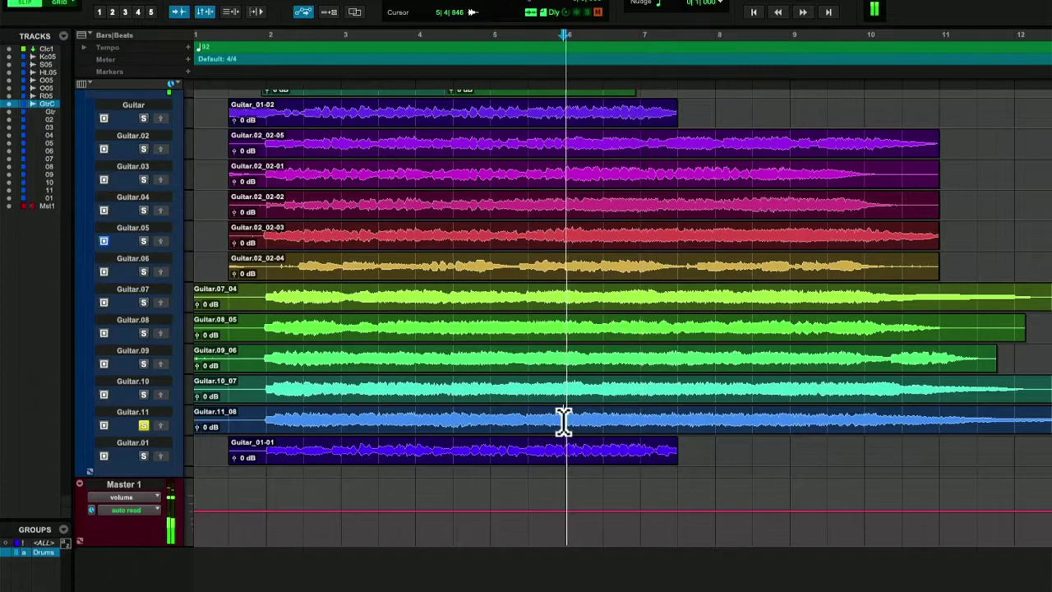
drag(569, 421, 1046, 415)
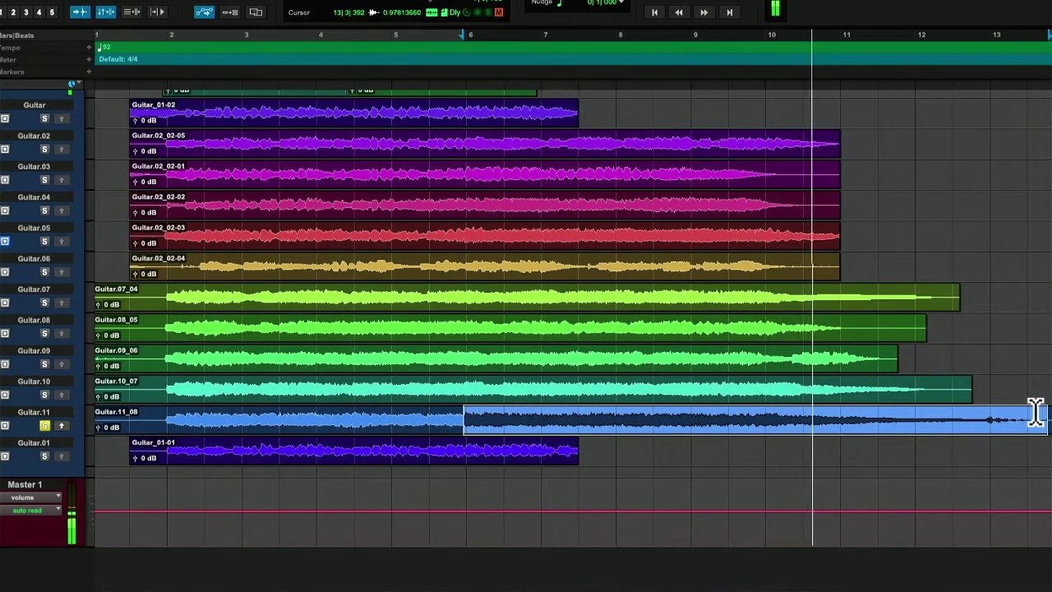
key(space)
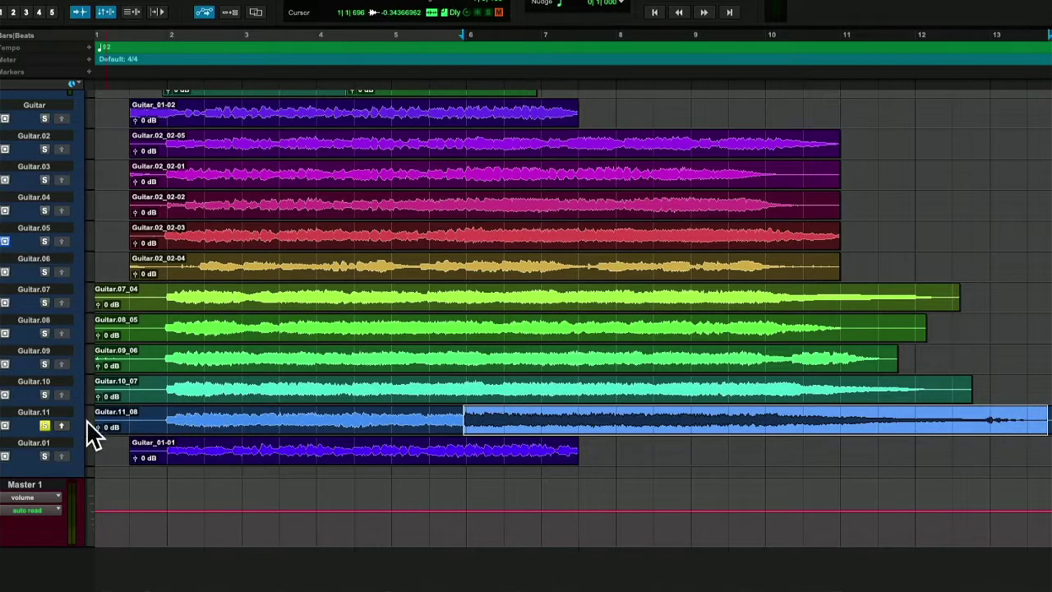
scroll(301, 430, up, 10)
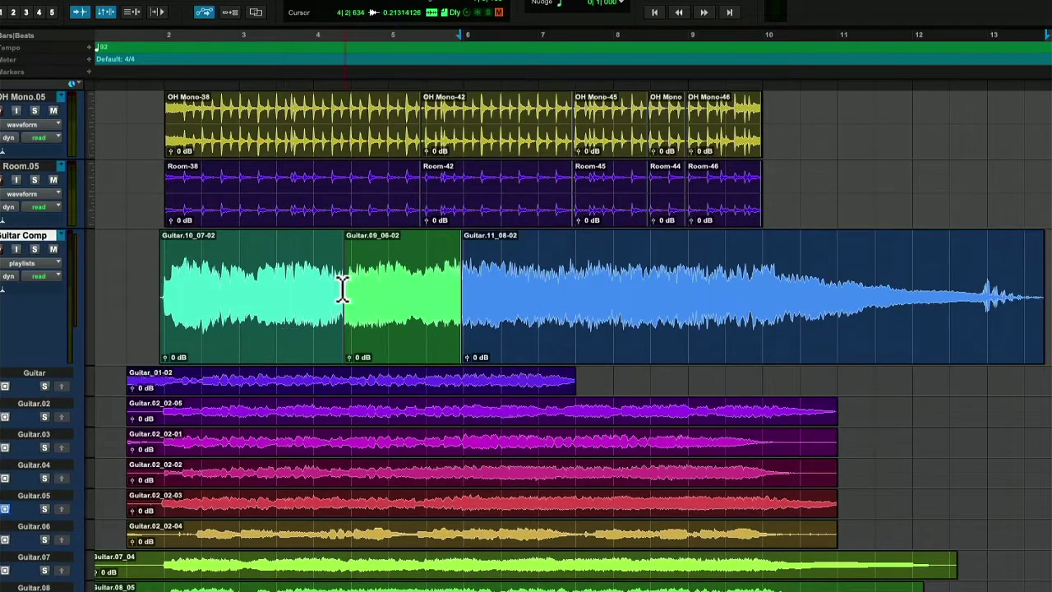
Apply batch fades across all the Guitar Comp clips, with centered 10 ms crossfades and a 70 ms fade-out.
drag(142, 284, 1033, 317)
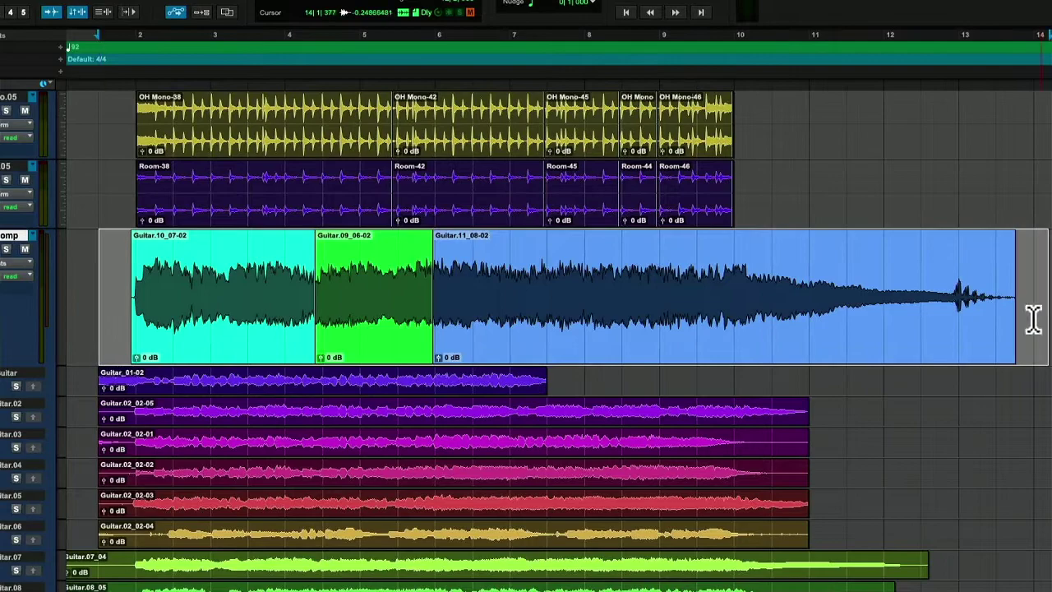
key(ctrl+f)
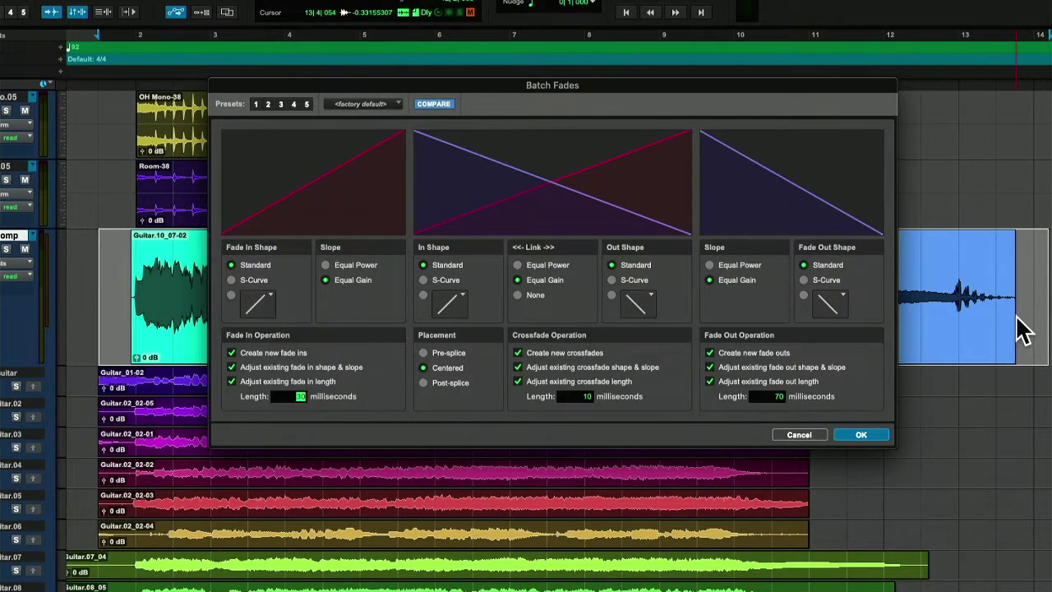
key(Return)
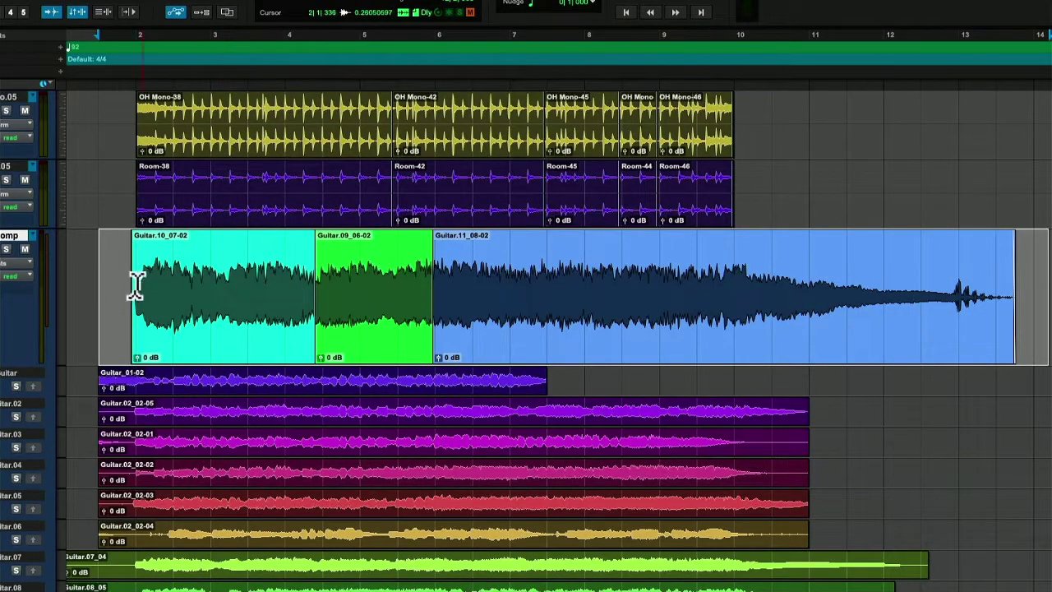
Play back the complete Guitar Comp with the drums to check the transitions between the takes.
scroll(78, 303, down, 5)
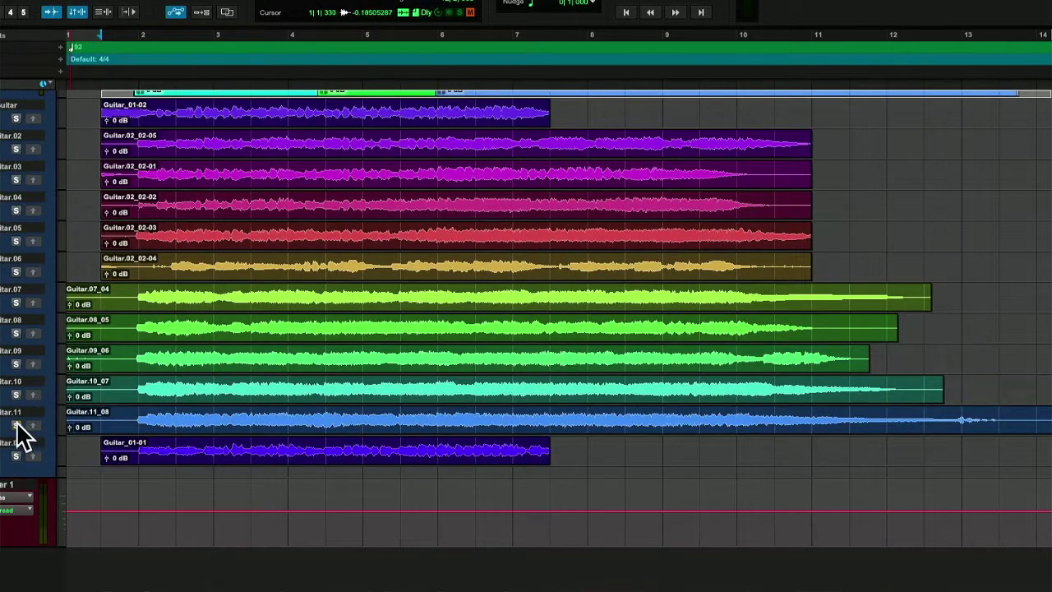
scroll(33, 424, up, 5)
key(space)
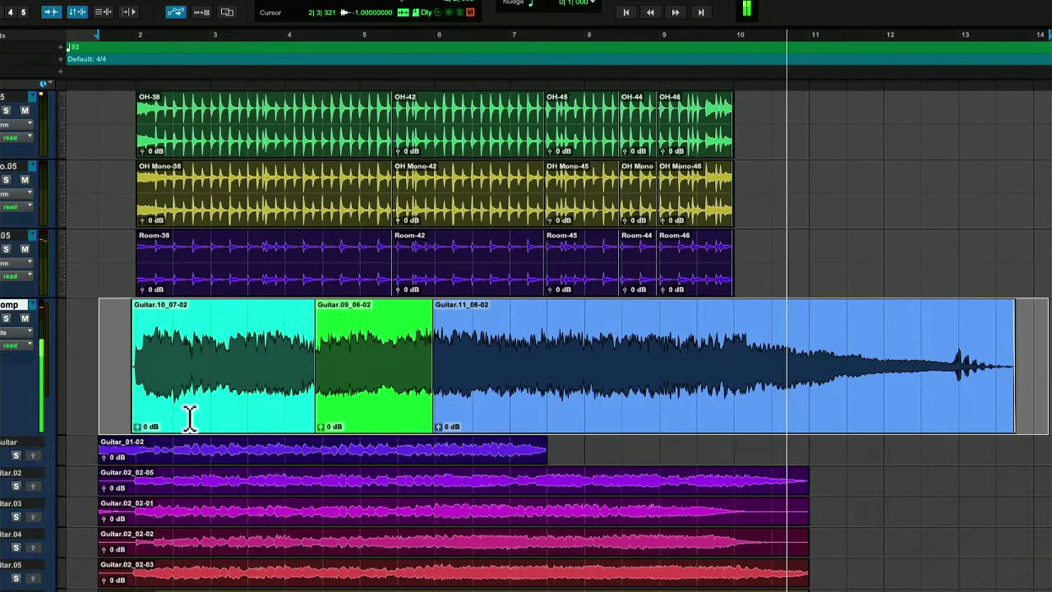
key(space)
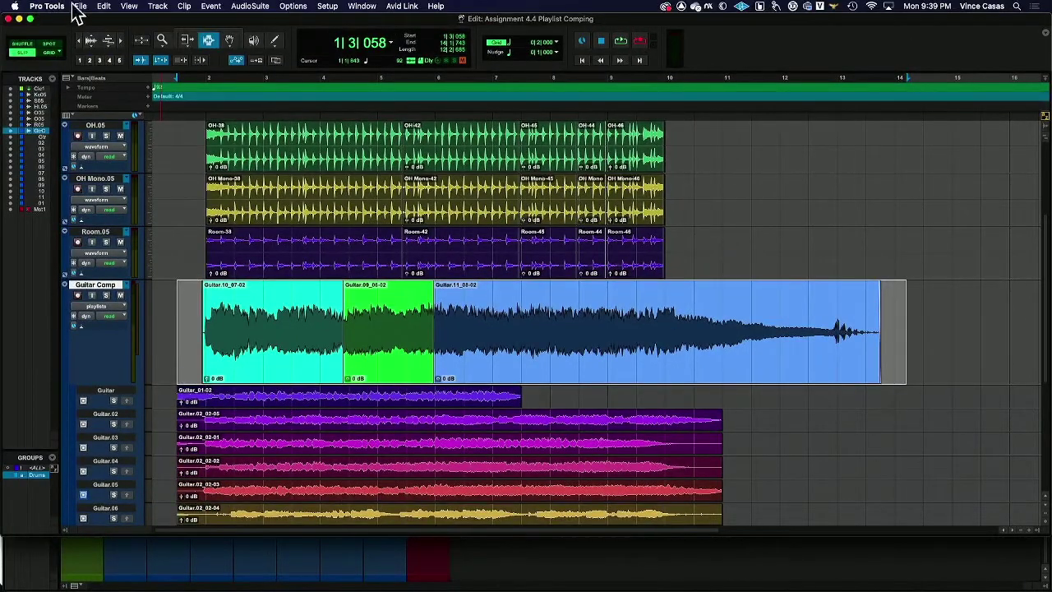
Start a mix bounce of the selected range and name the file "Assignment 4.2 - your name".
click(75, 7)
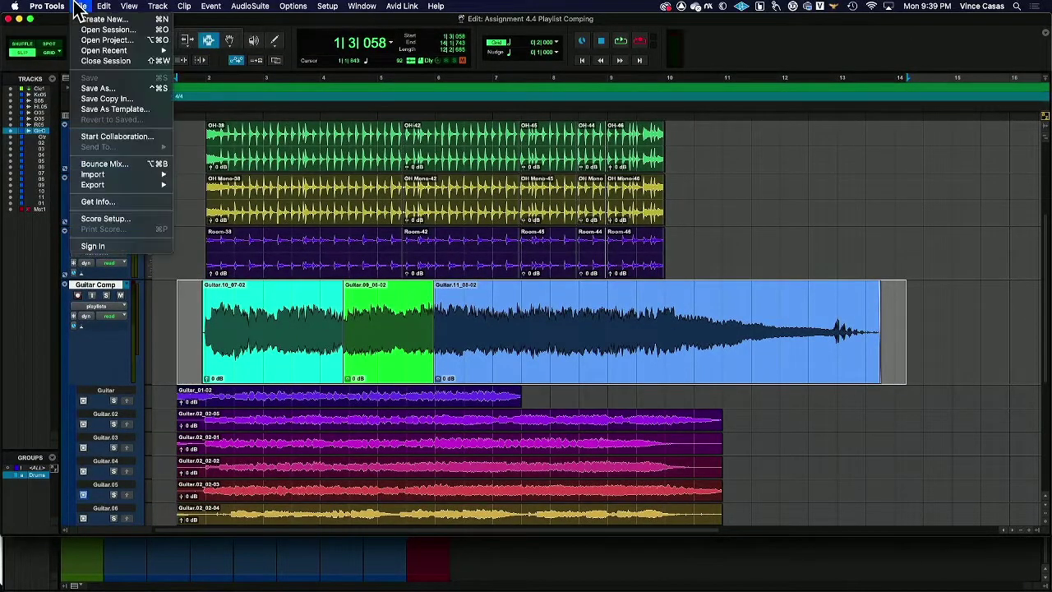
click(148, 165)
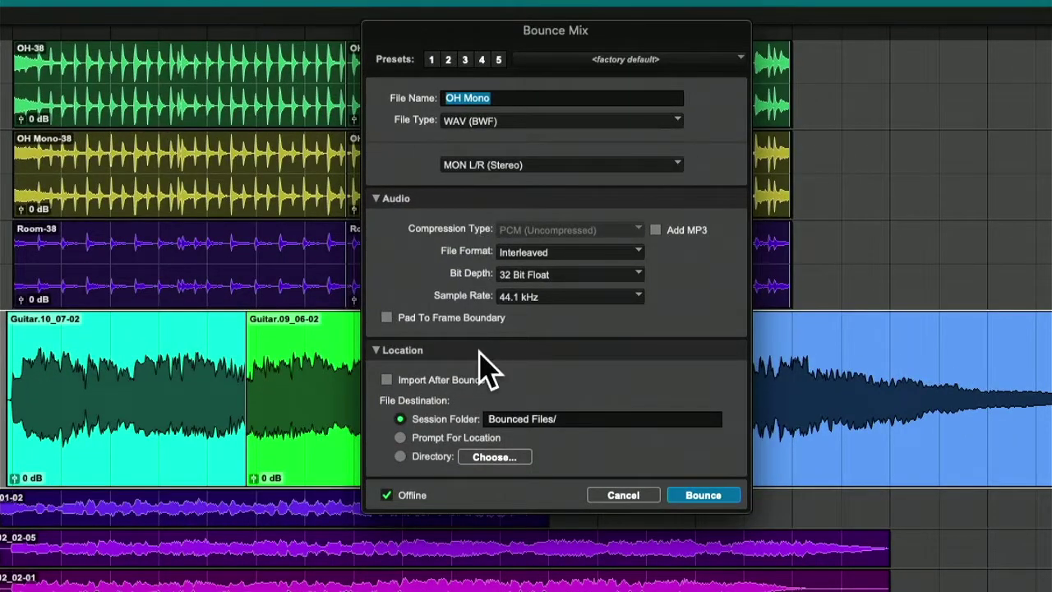
key(super+Tab)
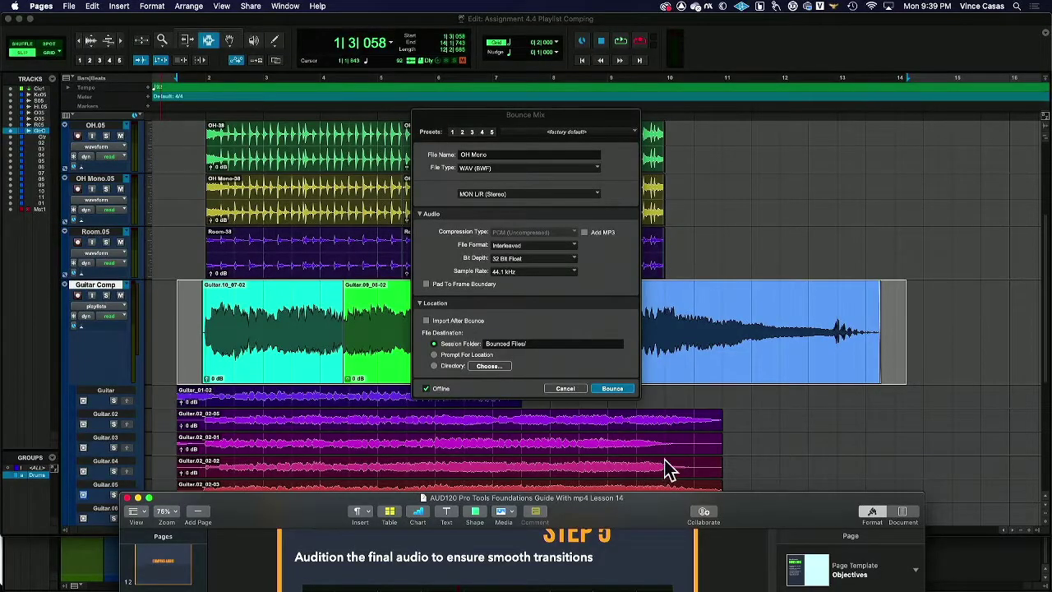
key(super+m)
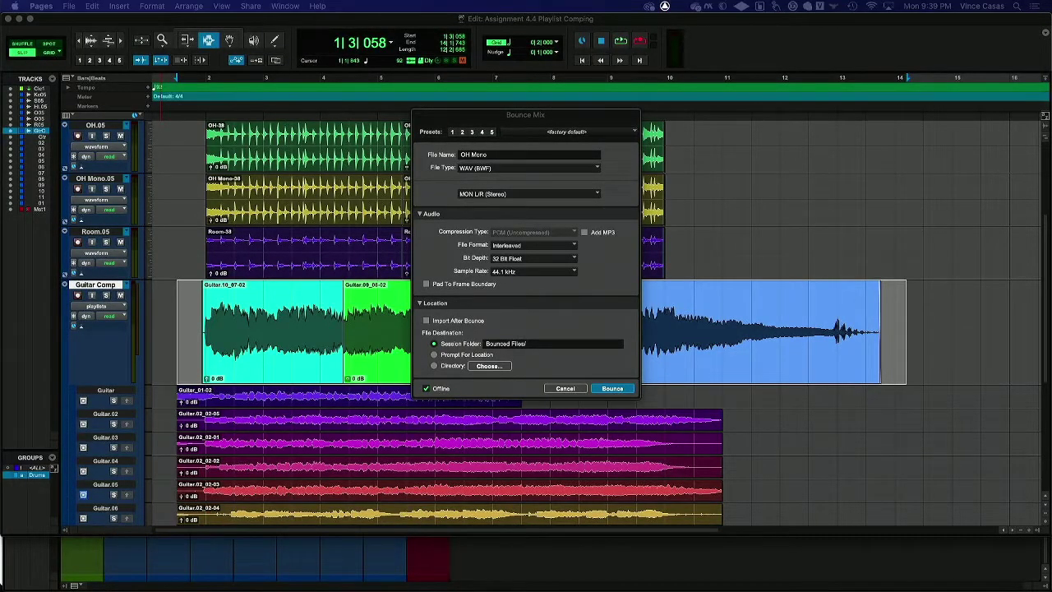
click(481, 154)
text(Assignment 4.2 - your name)
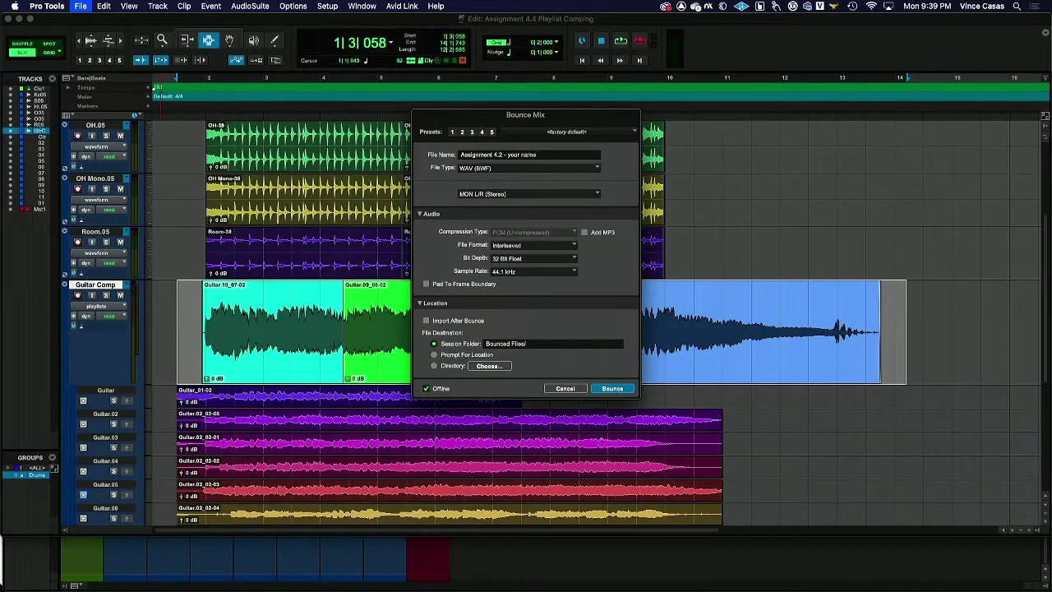
Set the bounce file type to MP3 and bounce the mix to the session's Bounced Files folder.
click(503, 168)
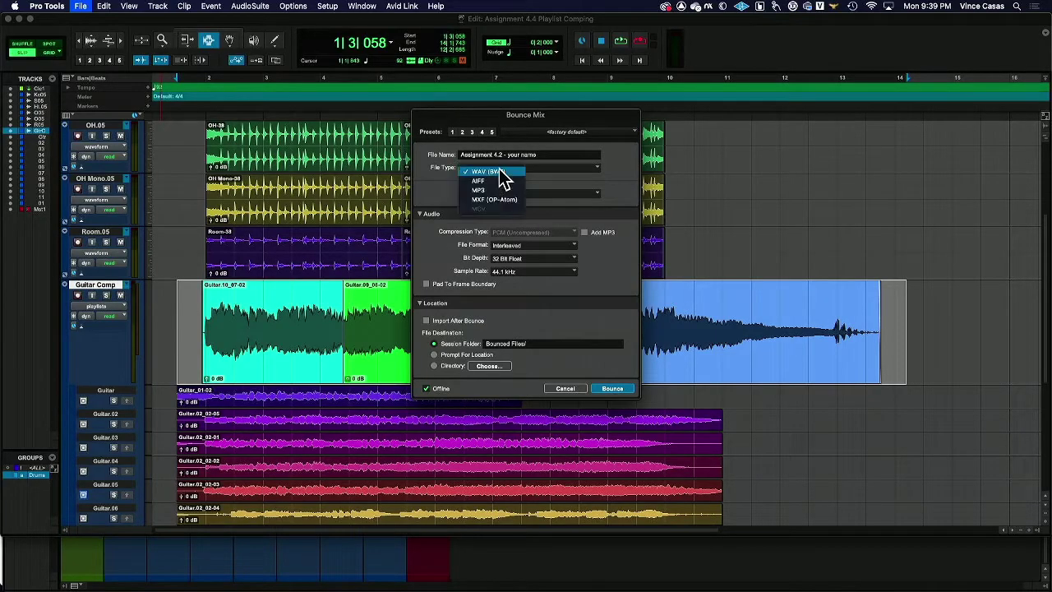
click(510, 197)
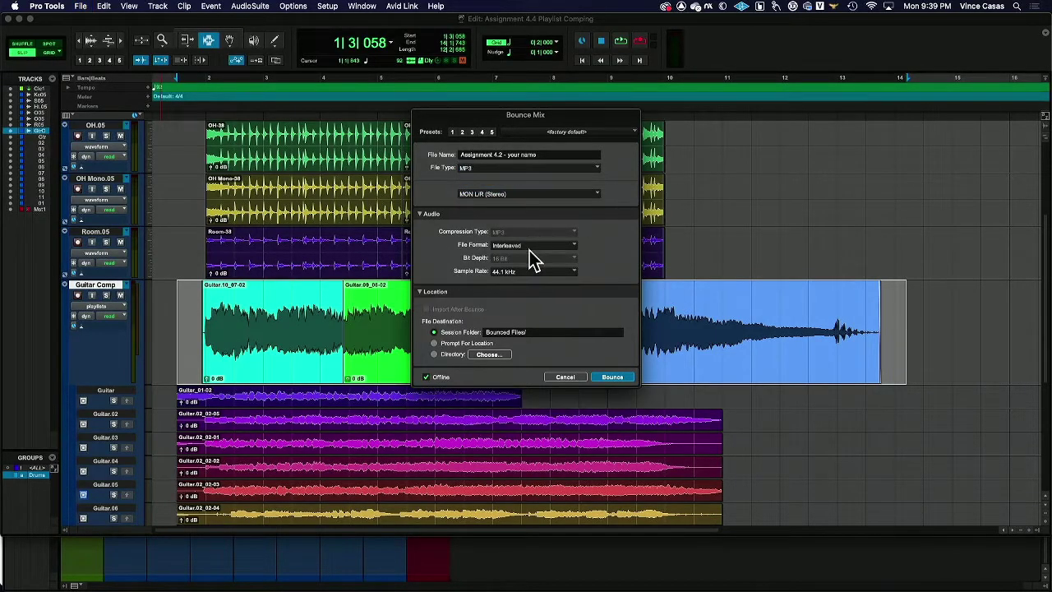
click(604, 376)
click(632, 327)
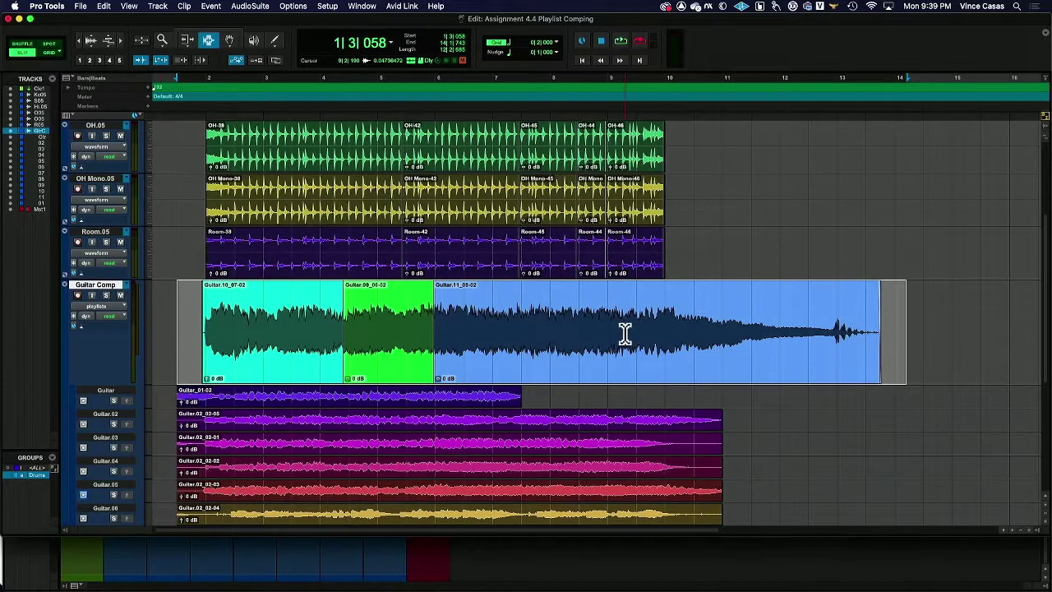
Switch to Finder and open the Bounced Files folder inside the Assignment 4.4 Playlist Comping folder.
key(super+Tab)
key(super+Tab)
key(super+Tab)
key(super+Tab)
key(super+Tab)
key(super+Tab)
key(super+Tab)
key(super+Tab)
key(super+Tab)
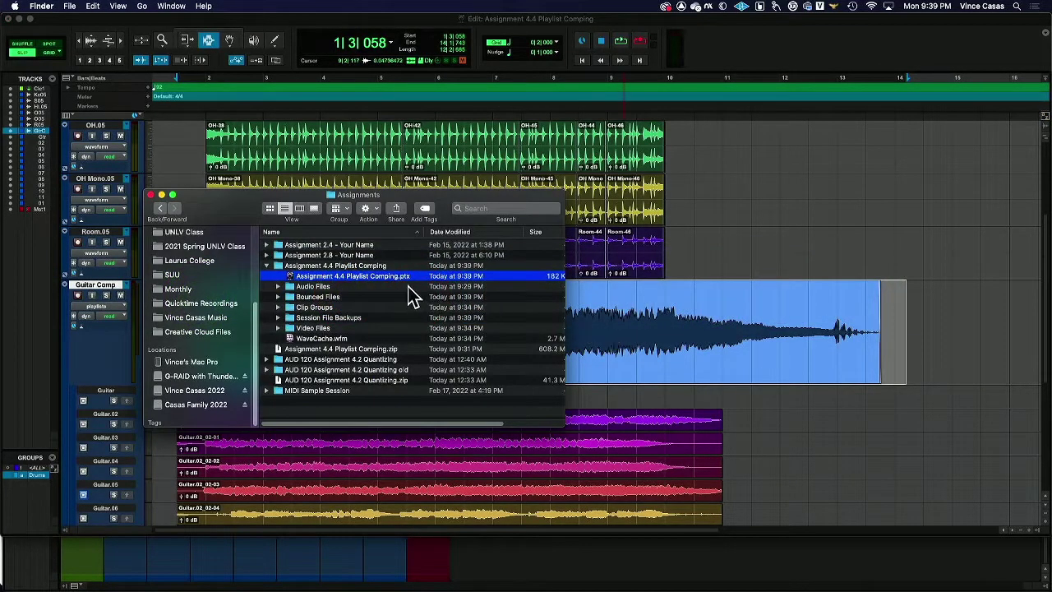
click(368, 266)
double_click(367, 268)
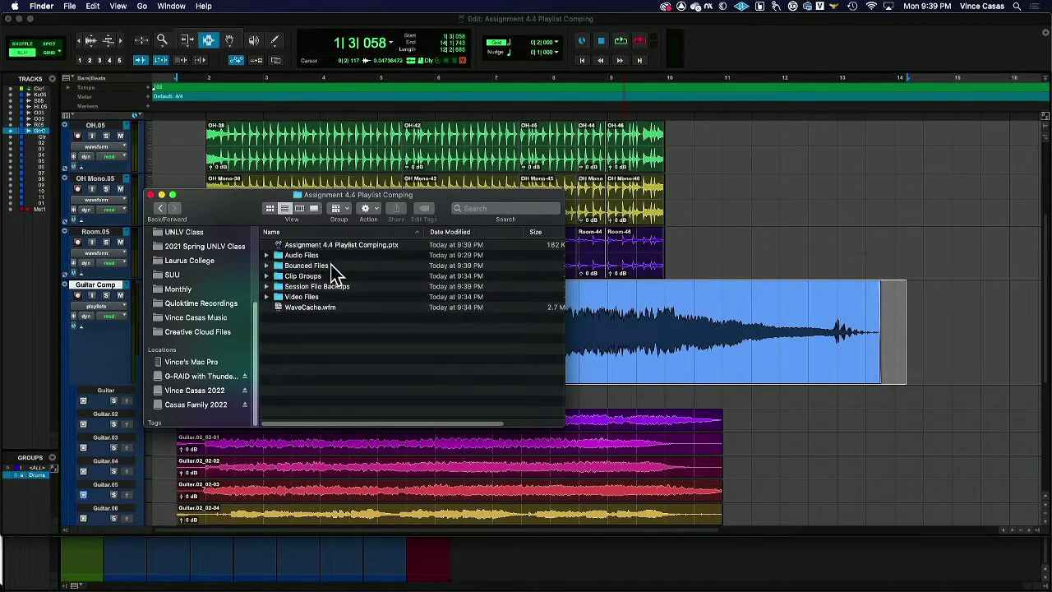
double_click(331, 266)
Preview the bounced "Assignment 4.2 - your name.mp3" file and return to the Pro Tools session.
click(343, 247)
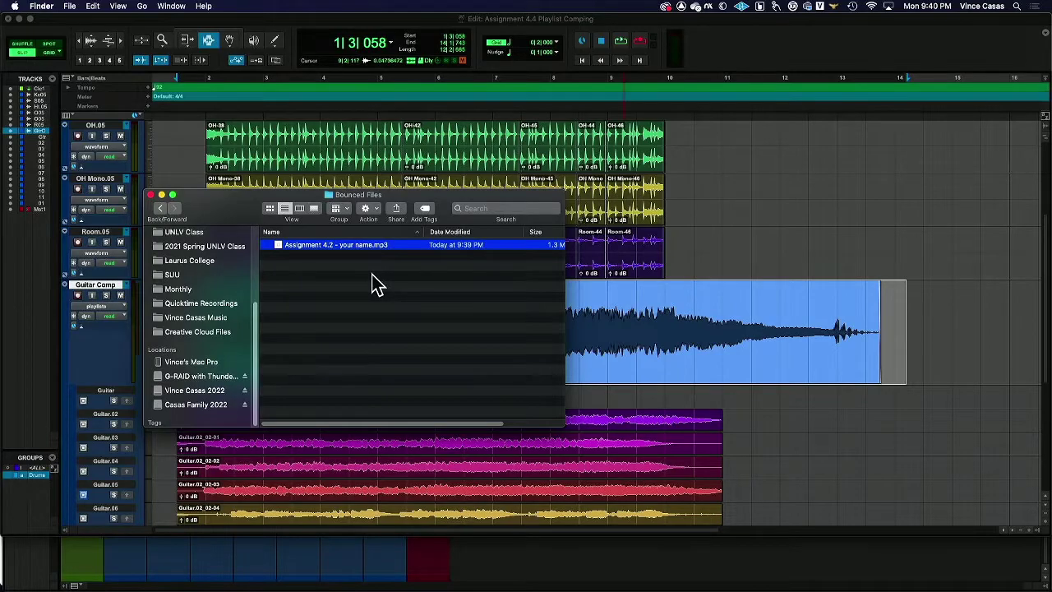
key(space)
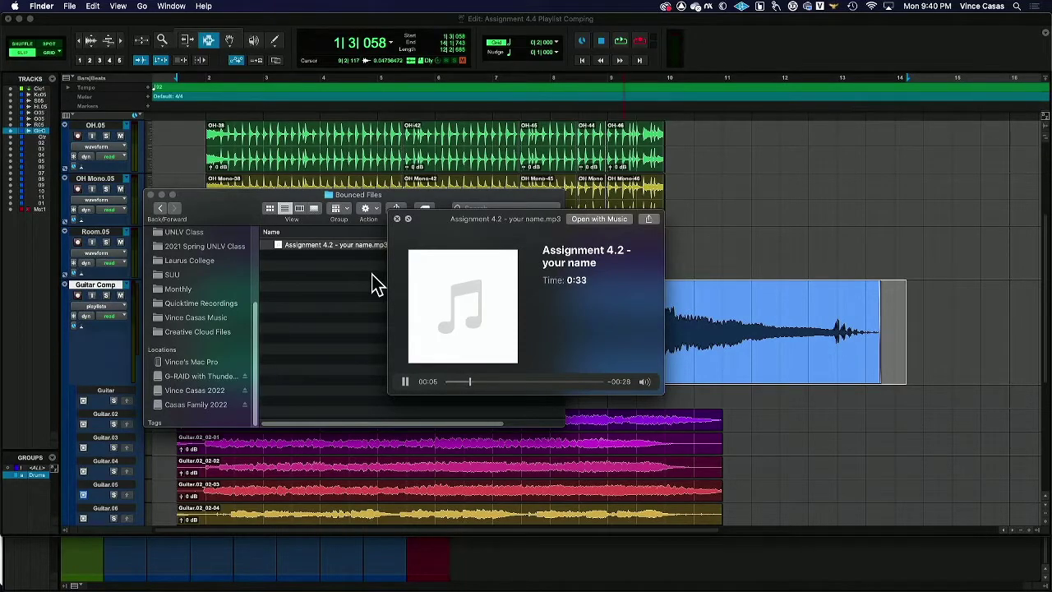
key(space)
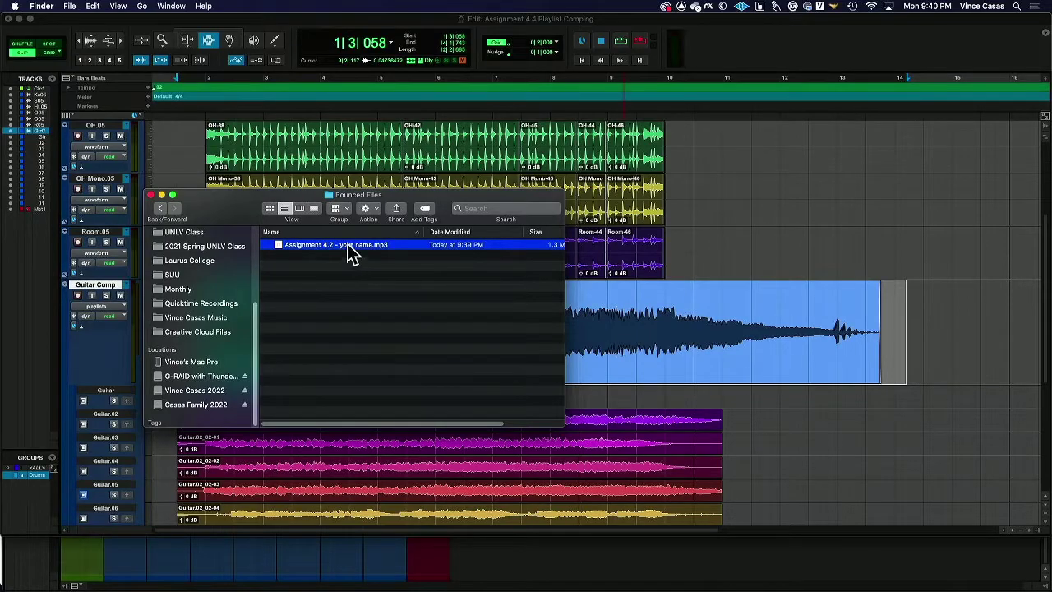
click(165, 25)
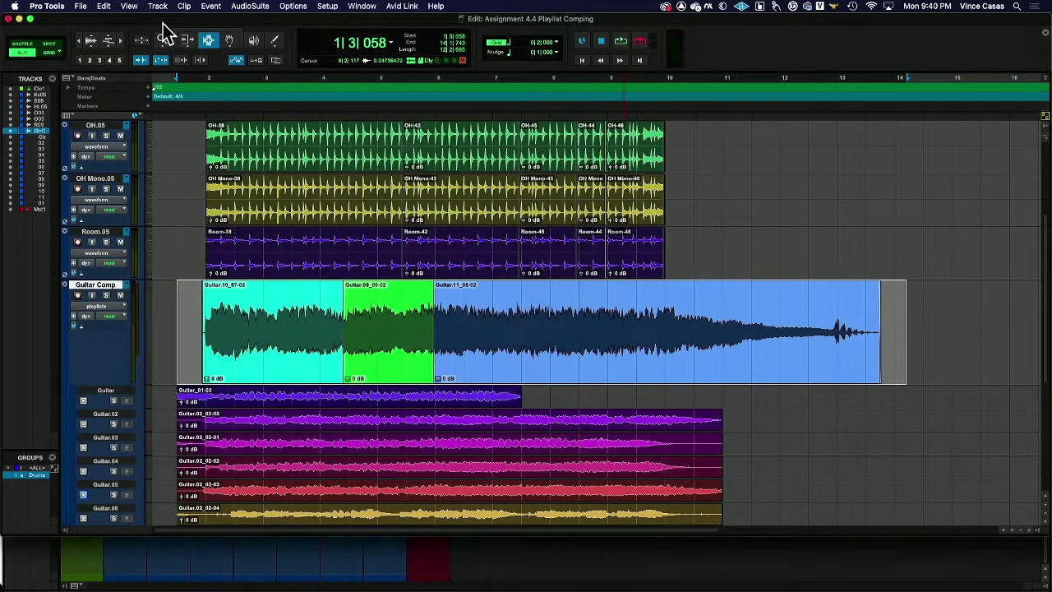